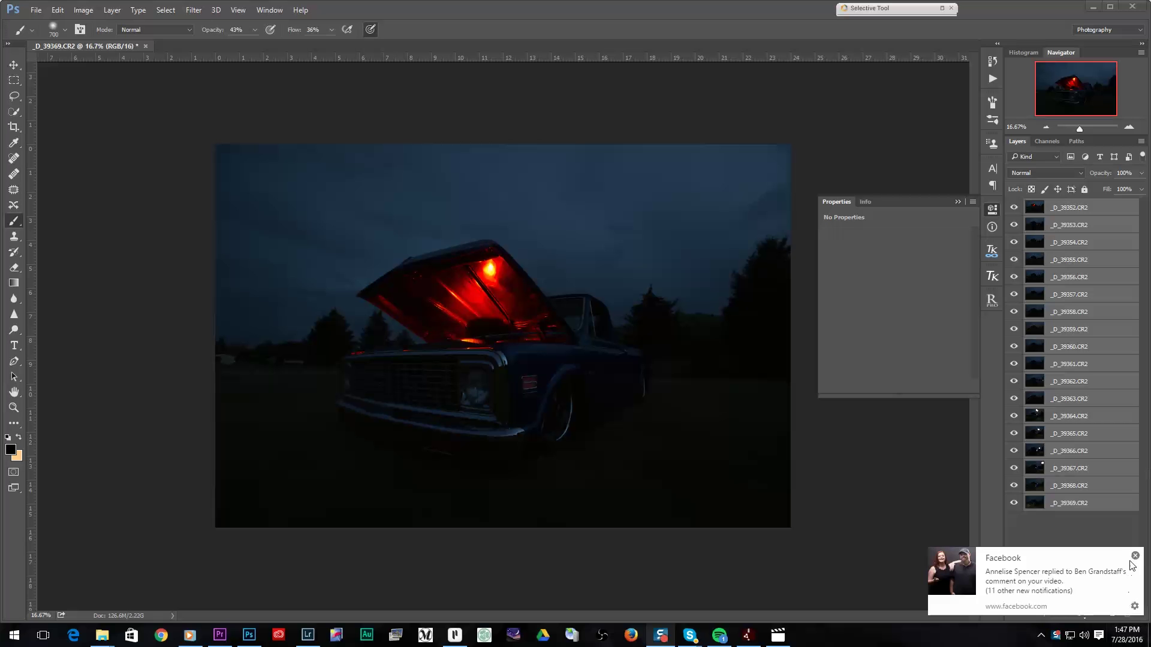
Step: Select the layers from _D_39352.CR2 through _D_39368.CR2 and set their blend mode to Lighten
left_click(1135, 557)
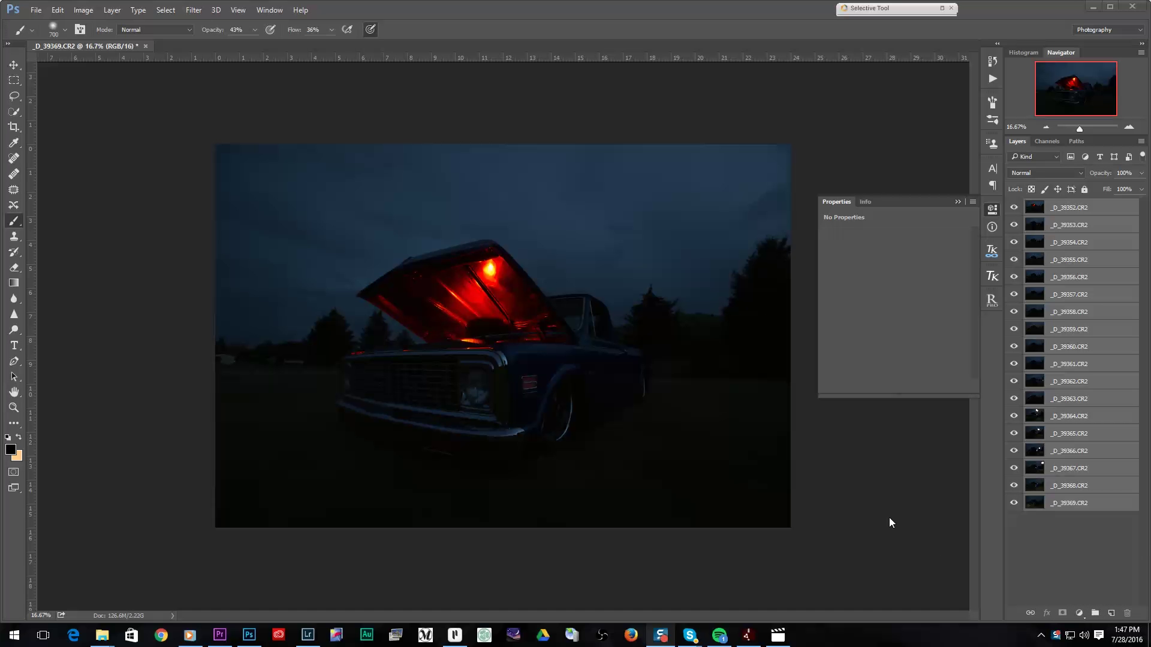
left_click(1038, 535)
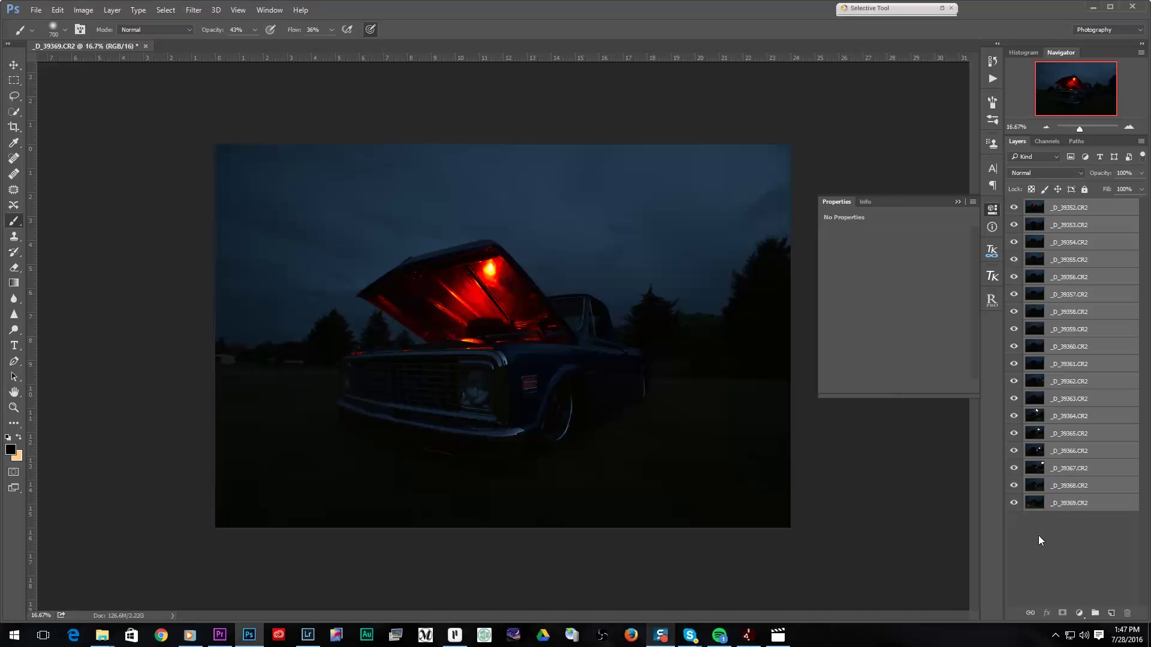
left_click(1041, 520)
left_click(1035, 487)
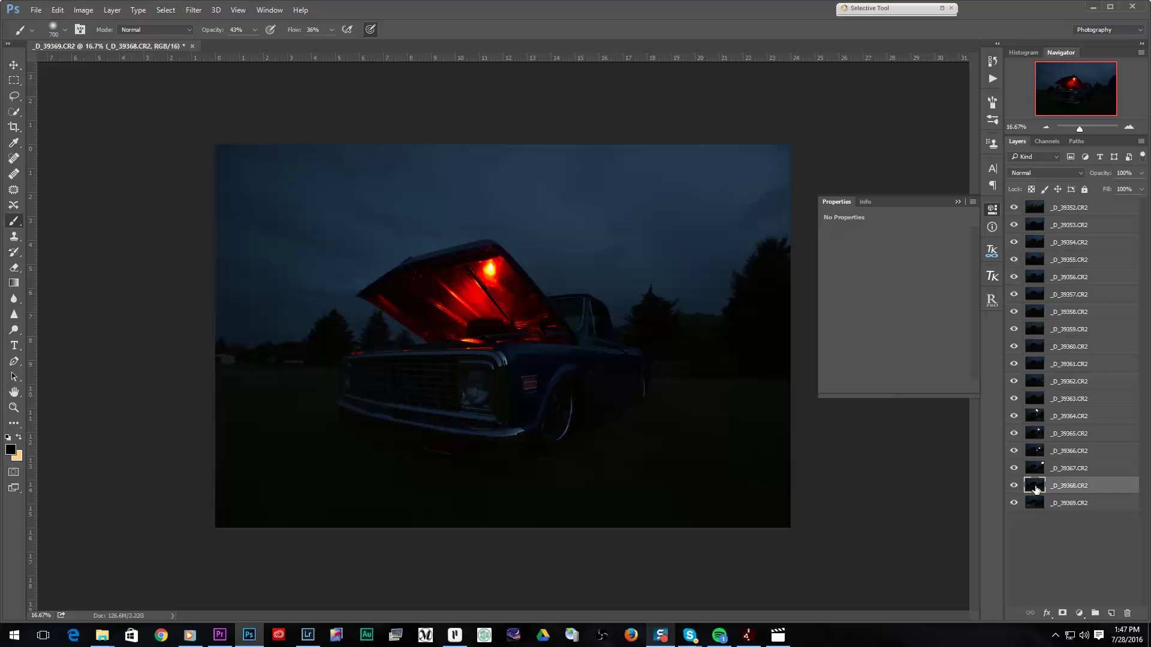
left_click(1041, 209, "shift")
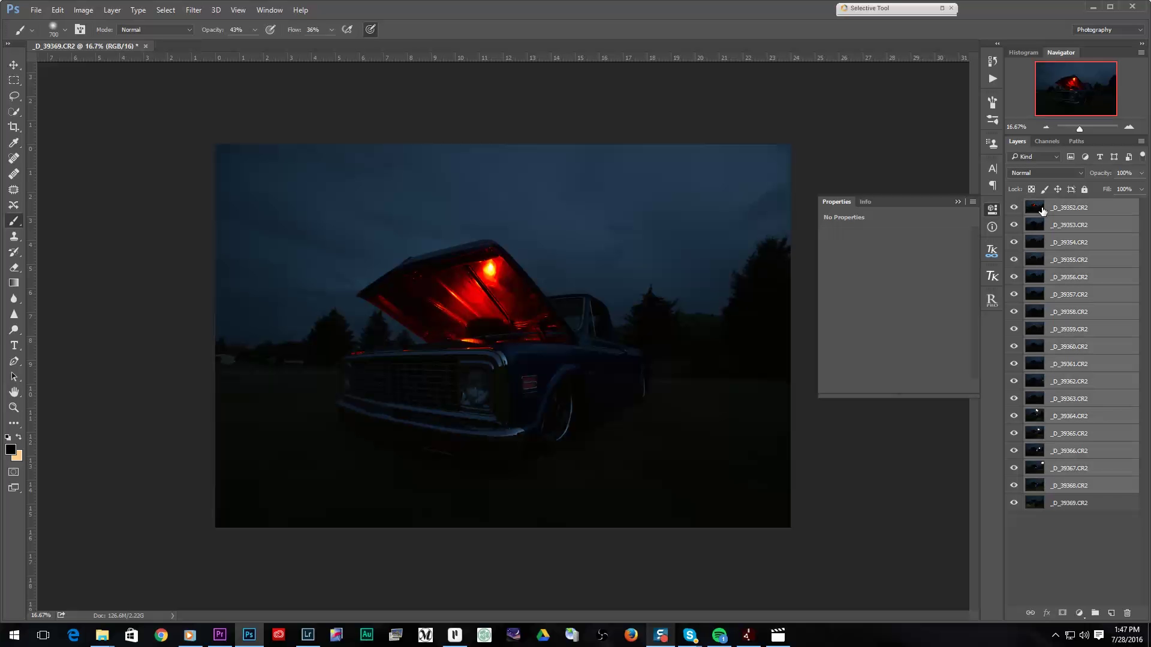
left_click(1045, 174)
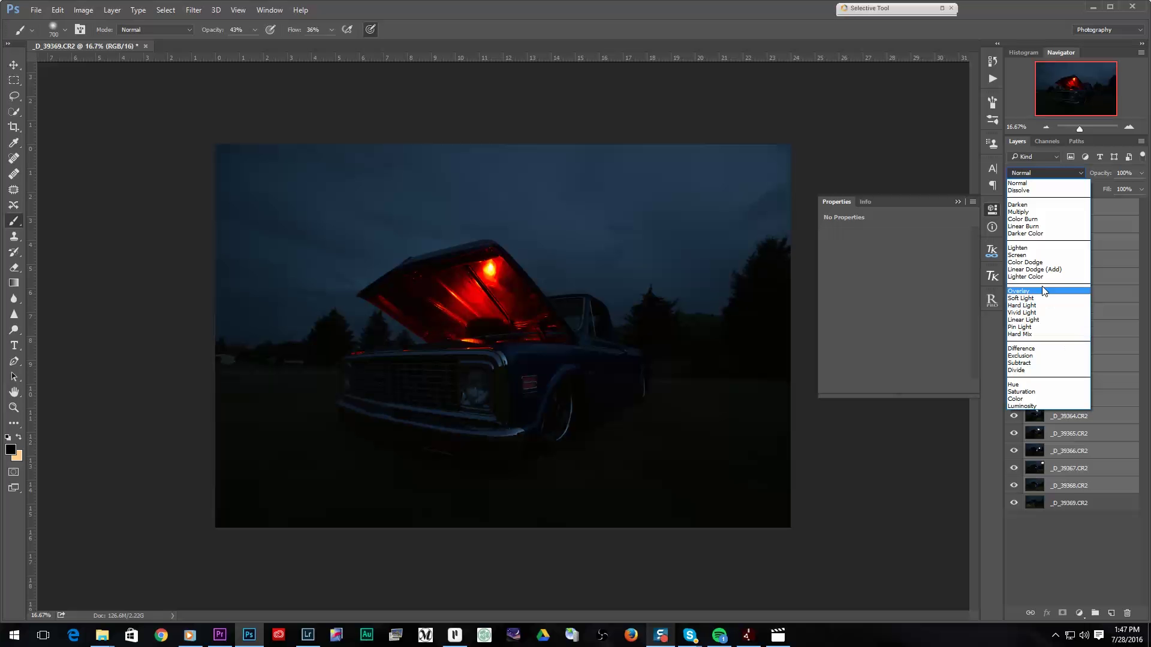
left_click(1027, 248)
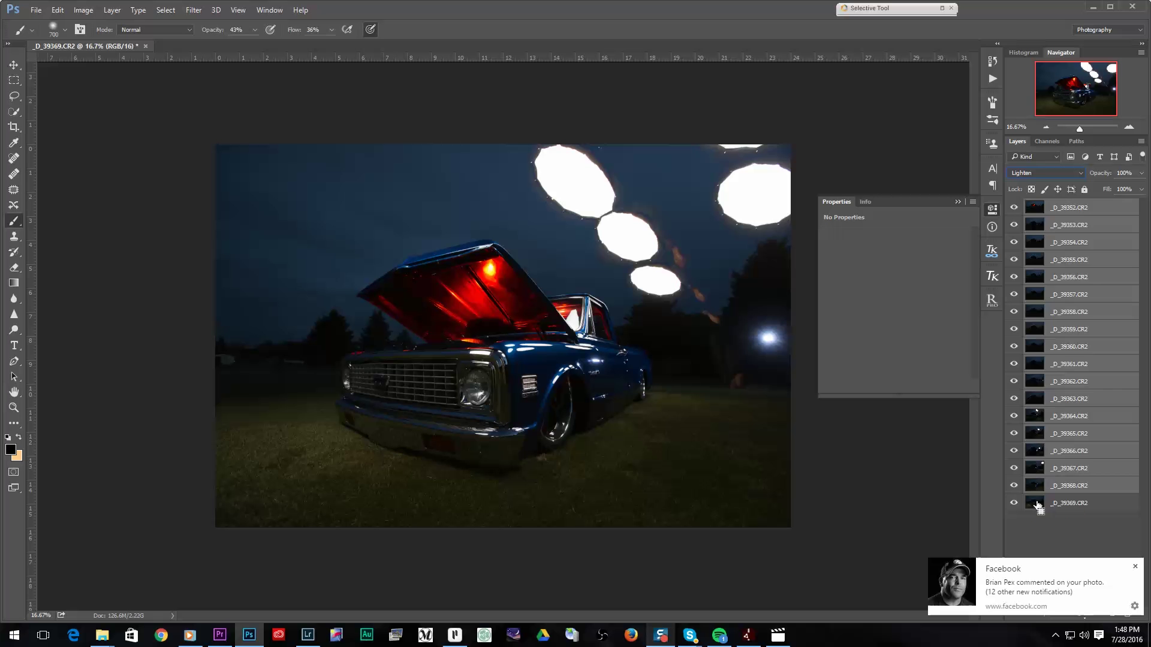
Step: Group the selected Lighten layers and expand the new group
key("ctrl+g")
left_click(1134, 566)
left_click(1026, 205)
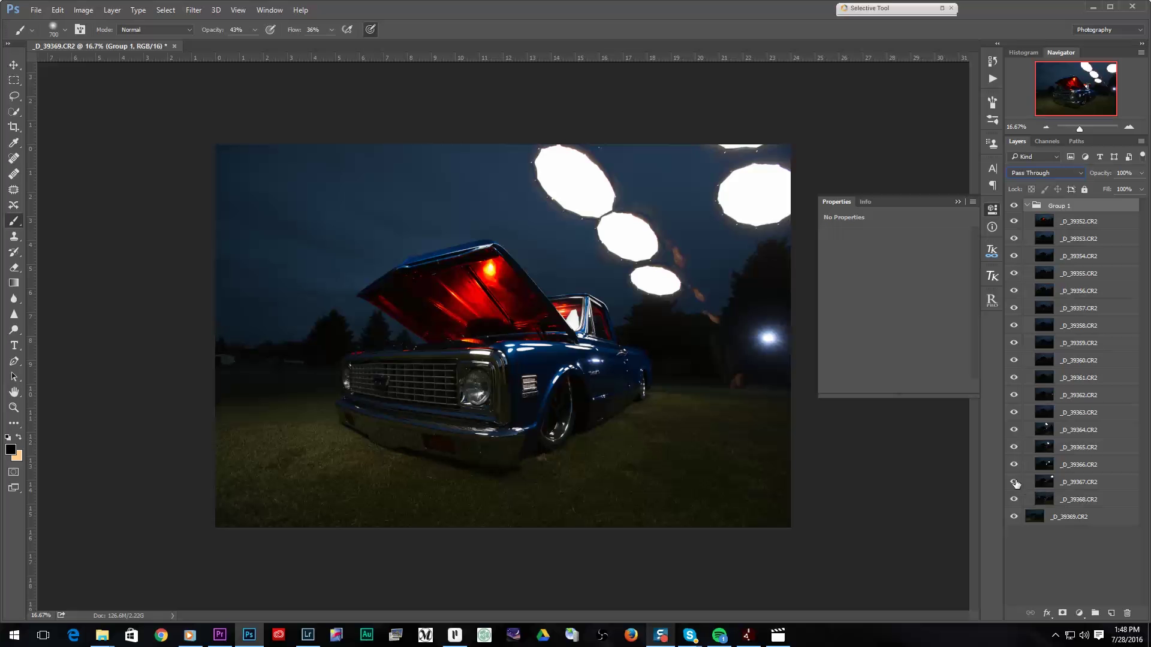
Step: Hide every layer in the group except _D_39368.CR2 and compare the image with and without that layer
left_click_drag(1014, 481, 1015, 210)
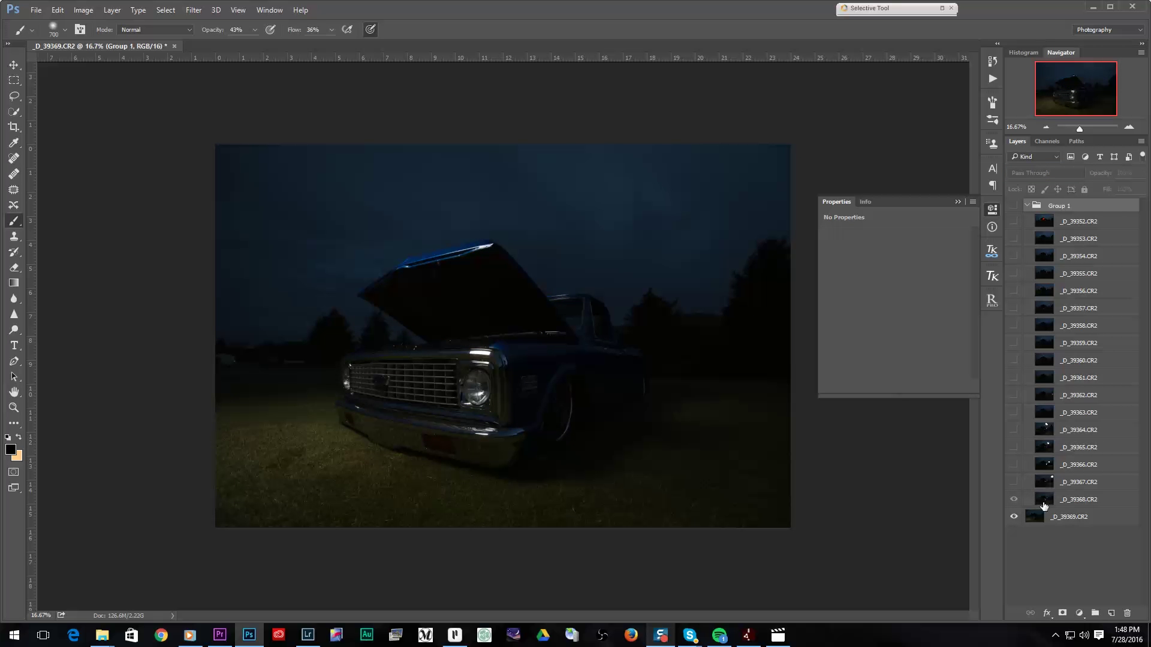
left_click(1014, 206)
left_click(1014, 499)
left_click(1014, 500)
left_click(1014, 500)
left_click(1014, 500)
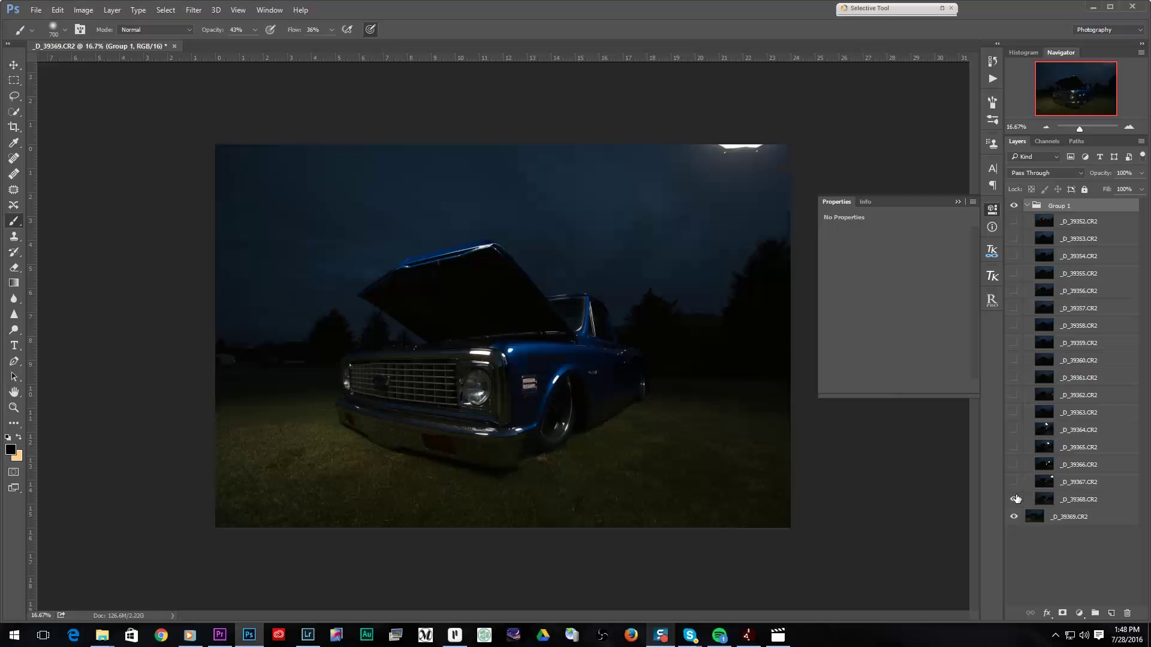
left_click(1014, 499)
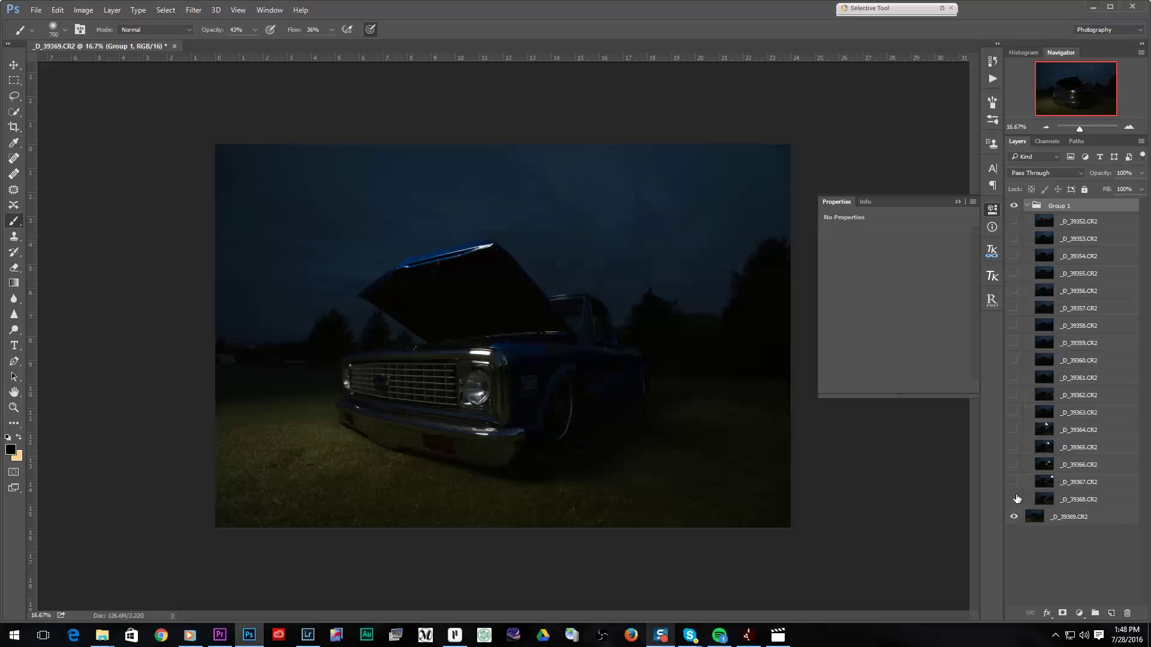
left_click(1015, 499)
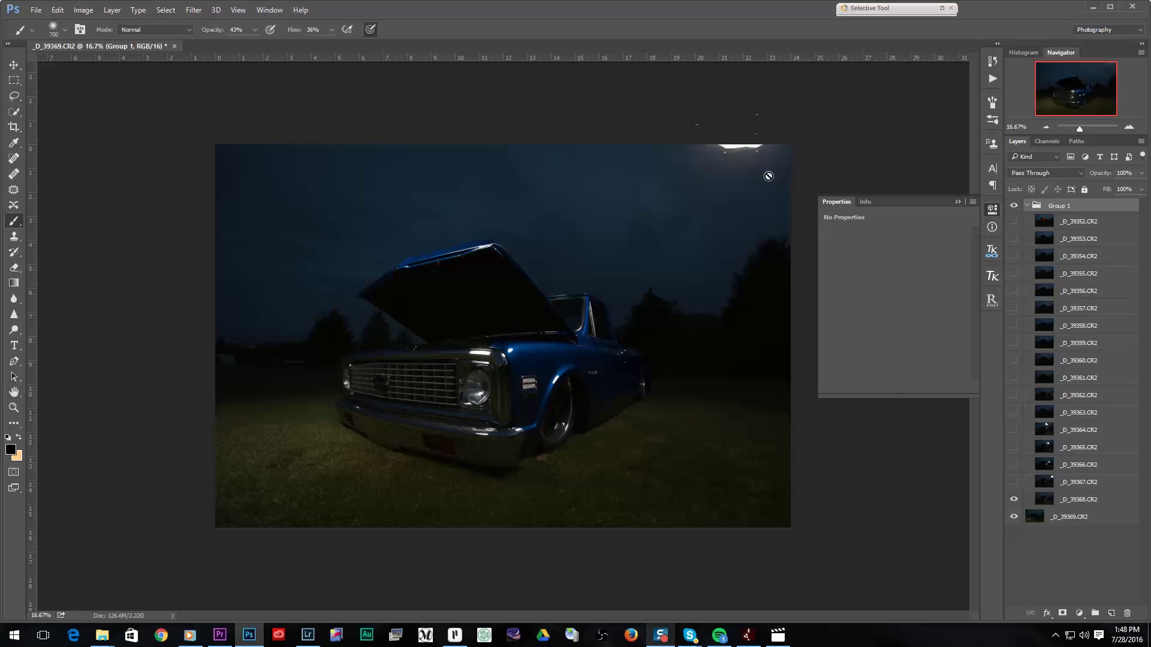
Step: Paint black at 100% brush opacity over the light at the sky's upper right edge on _D_39368.CR2, enlarging the brush to 1400
left_click(1062, 501)
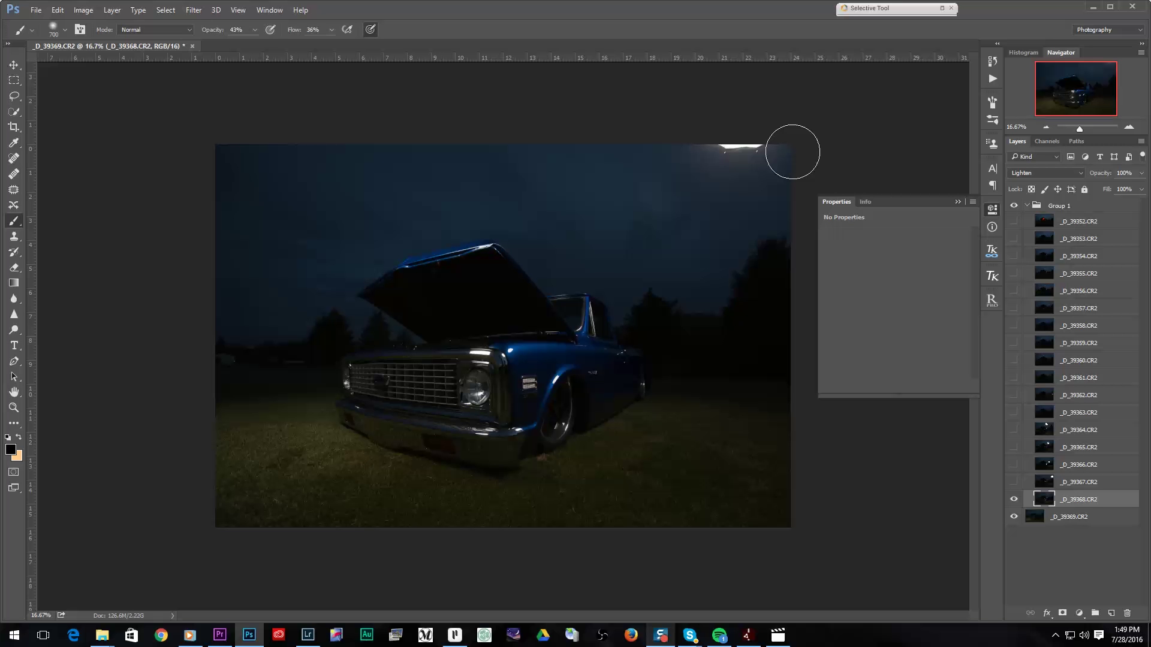
left_click(254, 30)
left_click_drag(254, 44, 296, 52)
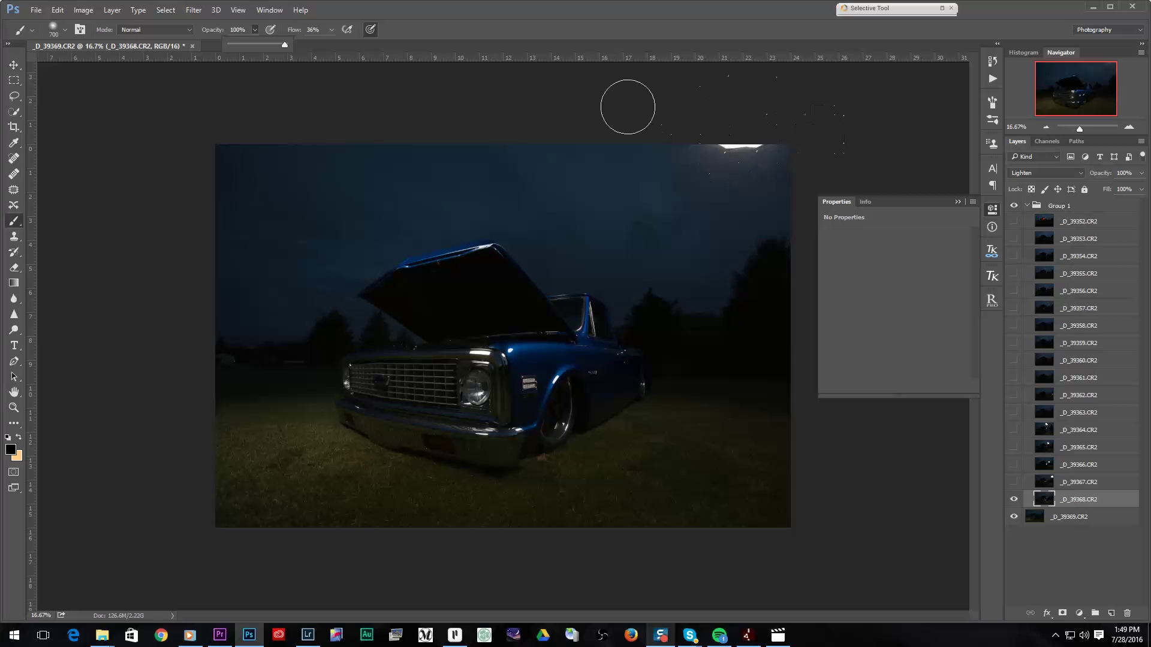
left_click_drag(621, 107, 876, 139)
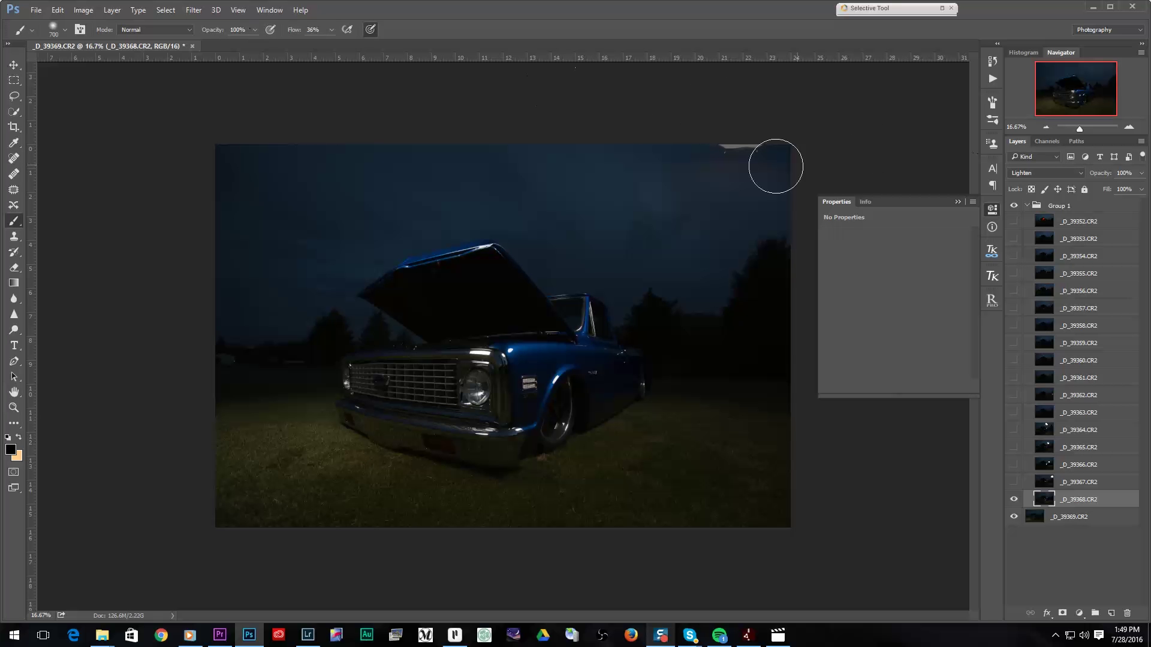
mouse_move(696, 163)
left_mouse_down()
mouse_move(872, 144)
mouse_move(757, 158)
mouse_move(583, 142)
mouse_move(837, 148)
left_mouse_up()
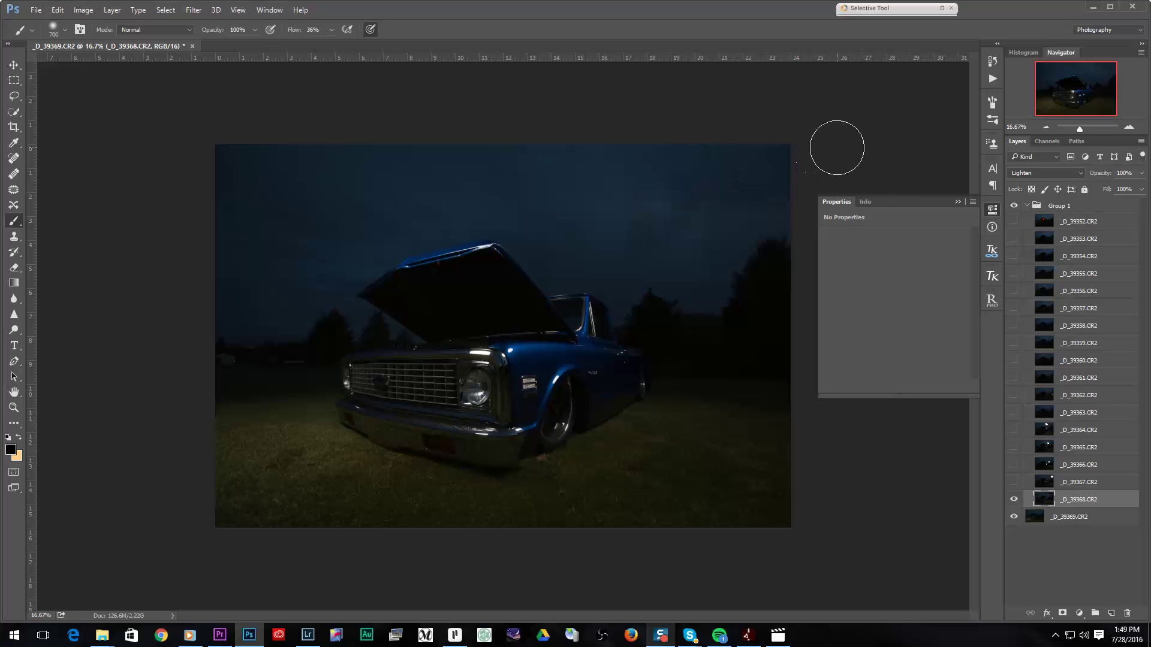
key("bracketright")
key("bracketright")
key("bracketright")
key("bracketright")
key("bracketright")
key("bracketright")
key("bracketright")
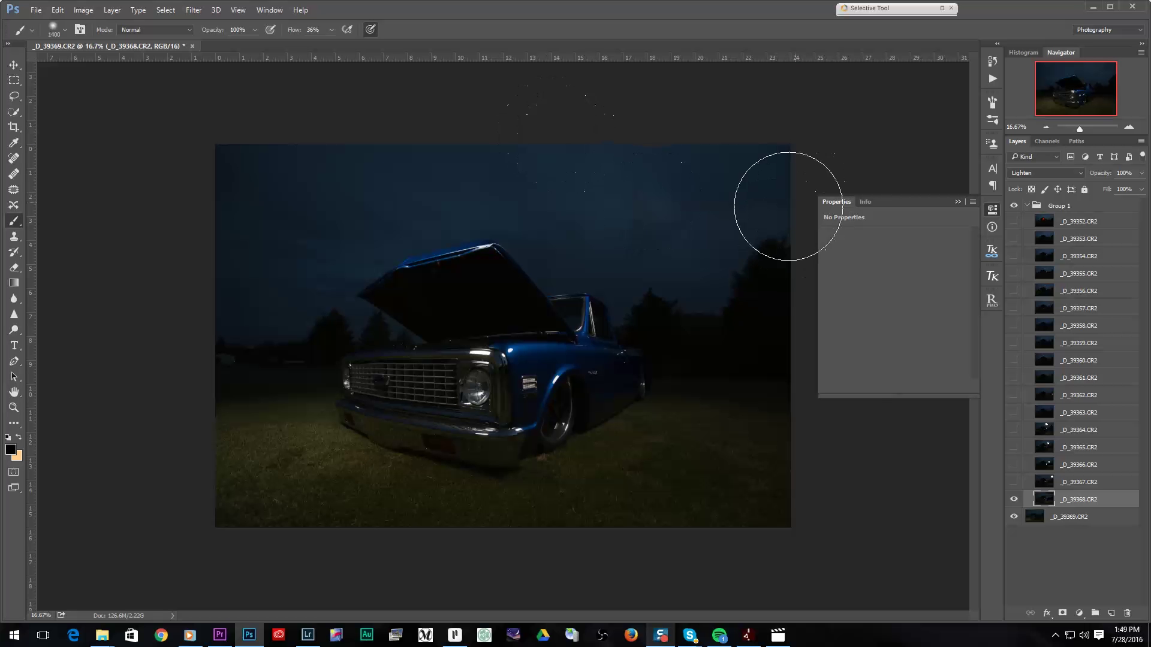
mouse_move(756, 213)
left_mouse_down()
mouse_move(591, 150)
mouse_move(535, 150)
mouse_move(808, 222)
mouse_move(690, 222)
mouse_move(600, 136)
mouse_move(849, 149)
mouse_move(601, 124)
left_mouse_up()
left_click(1017, 500)
left_click(1017, 500)
Step: Show _D_39367.CR2 and paint black with a larger brush over the big round light in its sky
left_click(1016, 483)
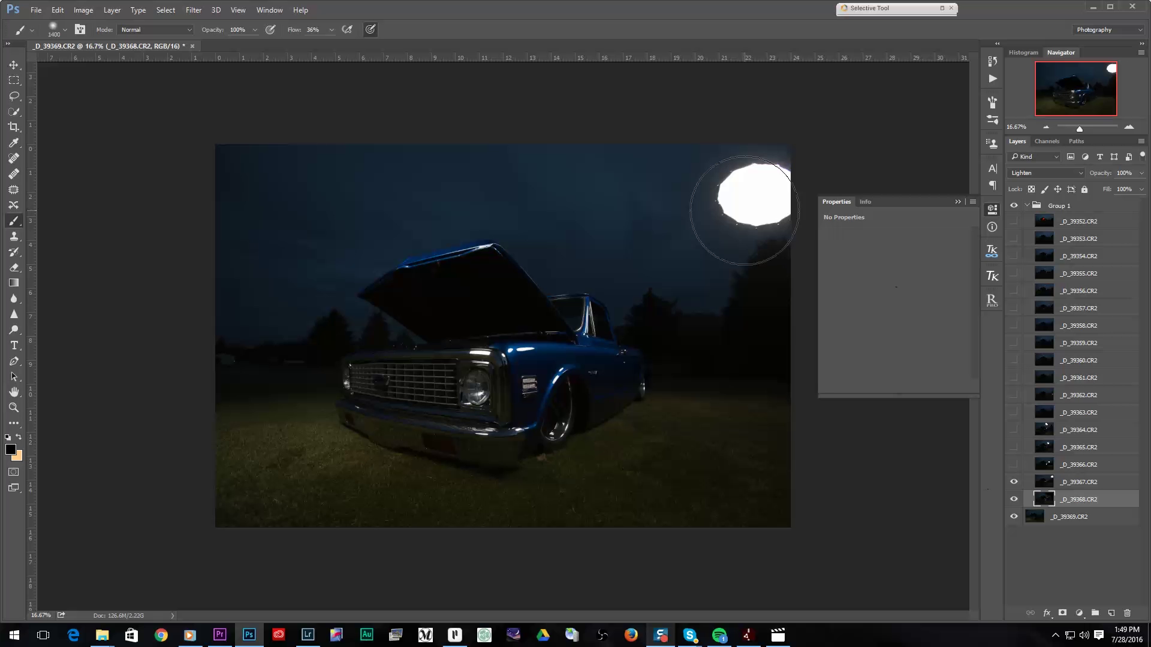
left_click(1013, 482)
left_click(1013, 482)
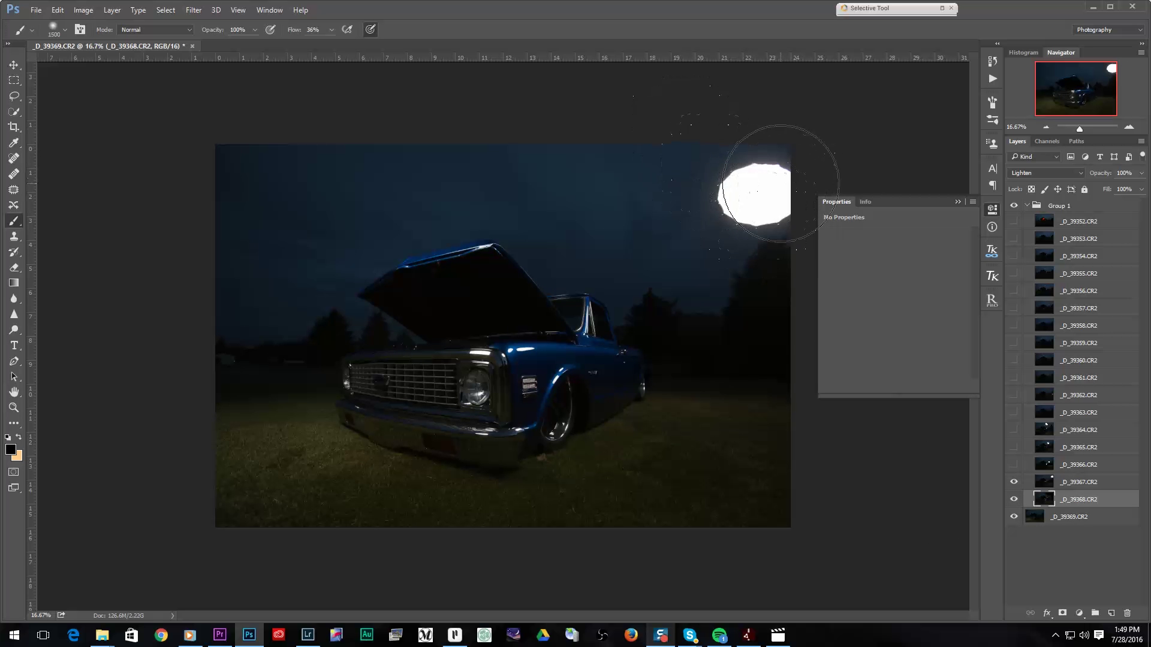
key("bracketright")
left_click(1052, 488)
left_click_drag(834, 206, 771, 269)
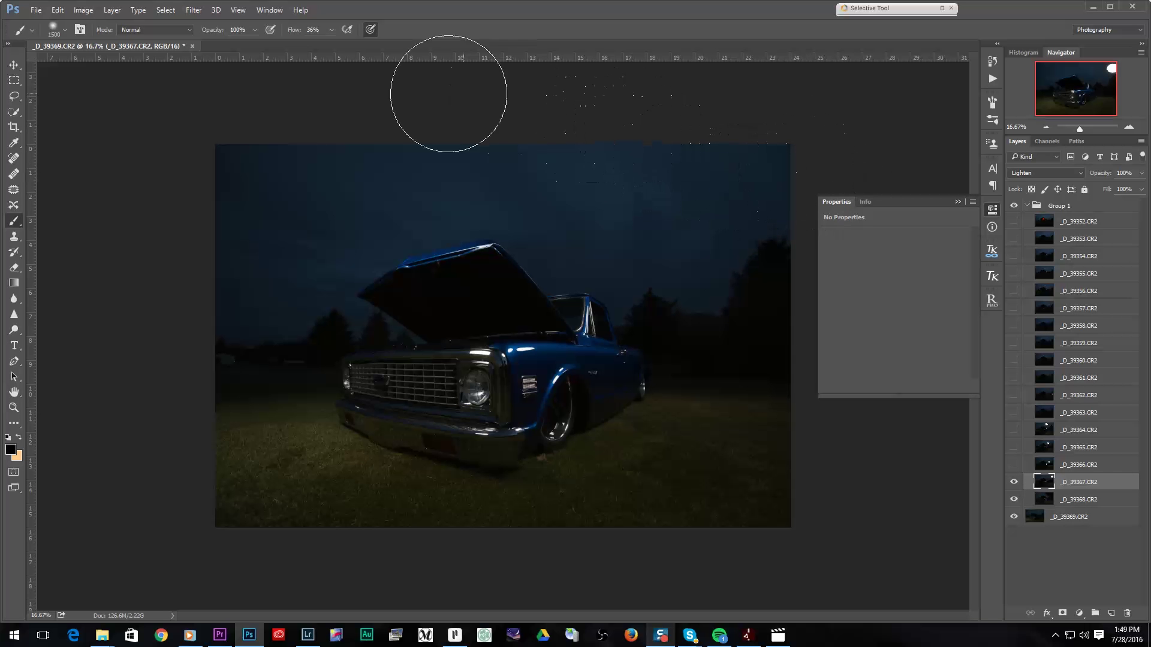
Step: Show _D_39366.CR2 and paint black with a smaller brush over the light and the person beside the truck's cab
left_click(1013, 465)
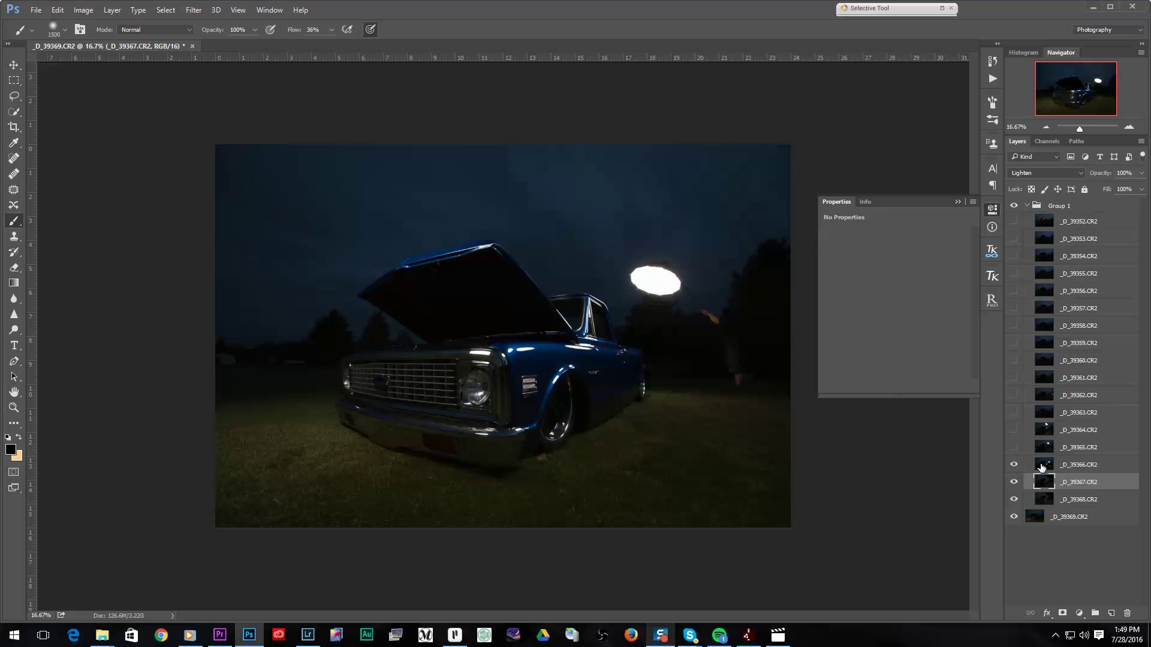
left_click(1043, 466)
key("bracketleft")
key("bracketleft")
key("bracketleft")
key("bracketleft")
key("bracketleft")
key("bracketleft")
mouse_move(655, 264)
left_mouse_down()
mouse_move(709, 311)
mouse_move(645, 265)
mouse_move(684, 280)
mouse_move(692, 300)
mouse_move(654, 290)
mouse_move(679, 269)
mouse_move(786, 353)
mouse_move(743, 347)
mouse_move(767, 362)
mouse_move(733, 348)
mouse_move(755, 356)
mouse_move(700, 322)
mouse_move(658, 265)
mouse_move(701, 317)
left_mouse_up()
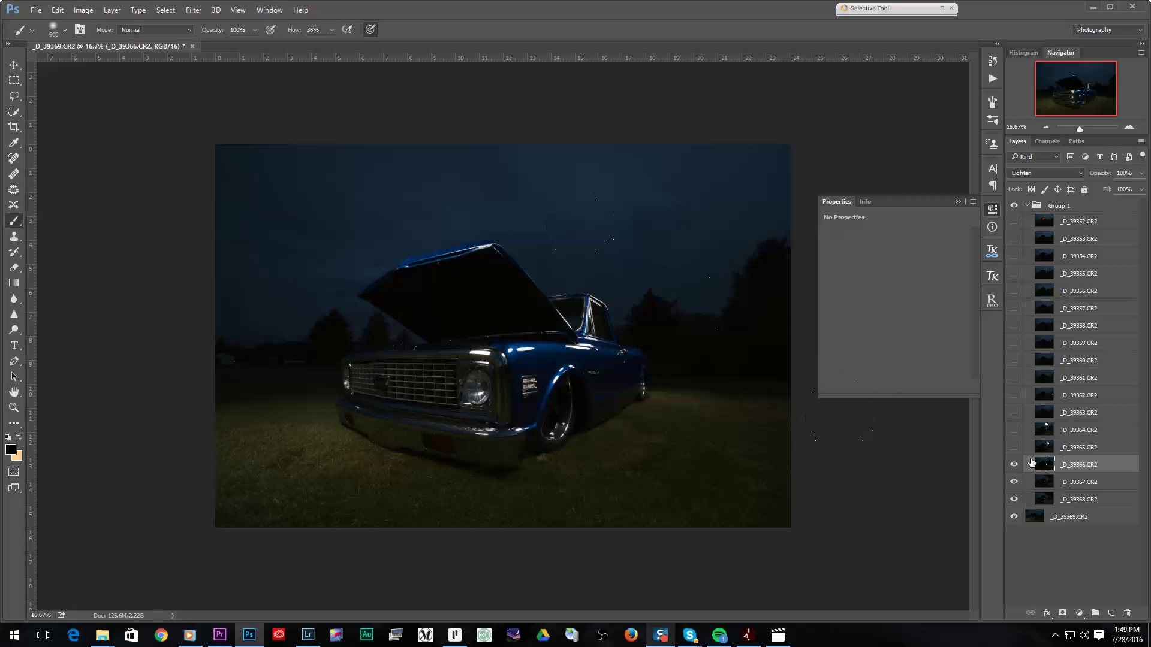
left_click(1015, 465)
left_click(1018, 465)
Step: Show _D_39365.CR2 and paint black over the light above the truck's cab
left_click(1040, 449)
left_click(1013, 448)
mouse_move(624, 236)
left_mouse_down()
mouse_move(653, 253)
mouse_move(594, 228)
left_mouse_up()
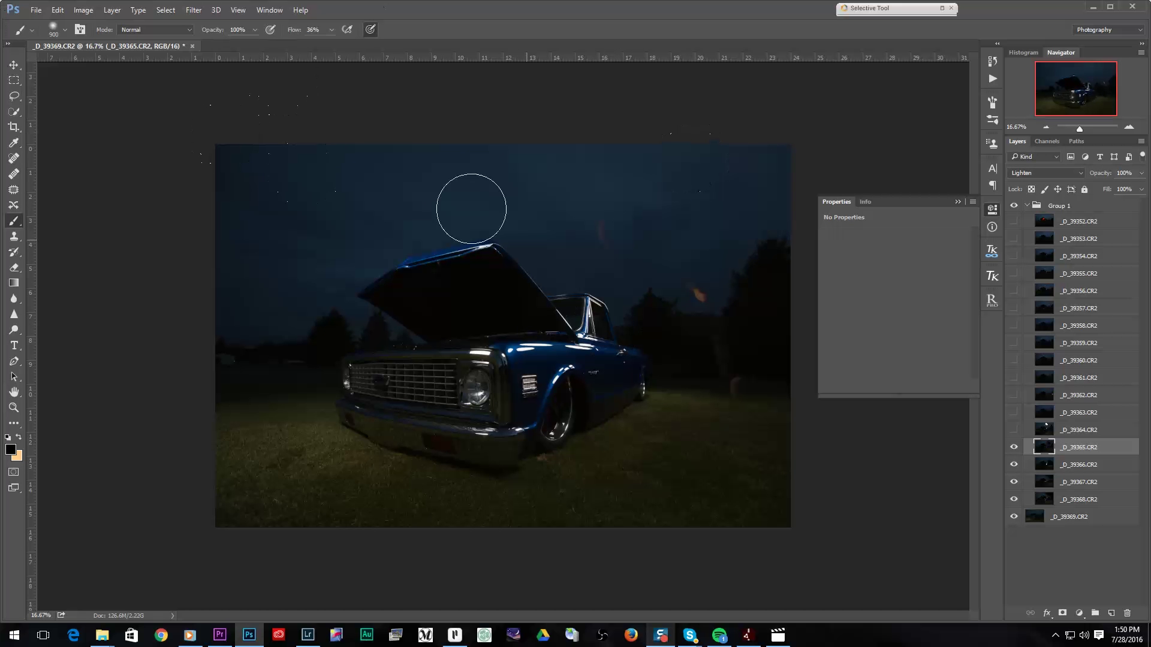
Step: Raise the brush flow to 62% and paint black at size 600 over the person's hand and legs on _D_39365.CR2
left_click(331, 29)
left_click_drag(332, 40, 344, 44)
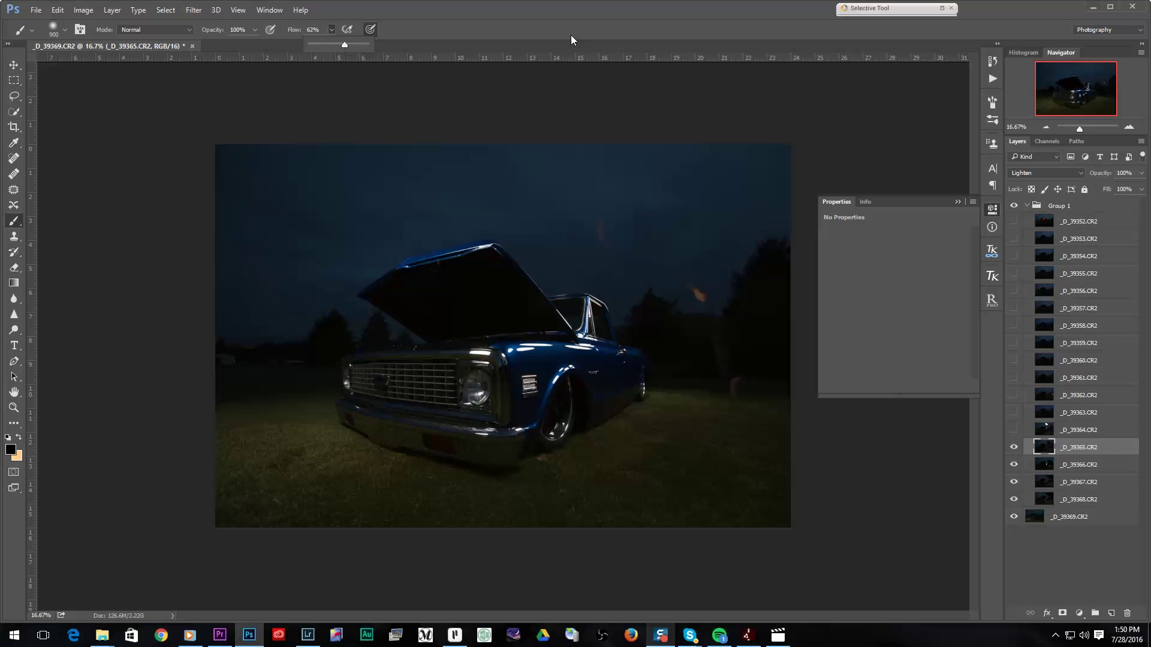
key("bracketleft")
key("bracketleft")
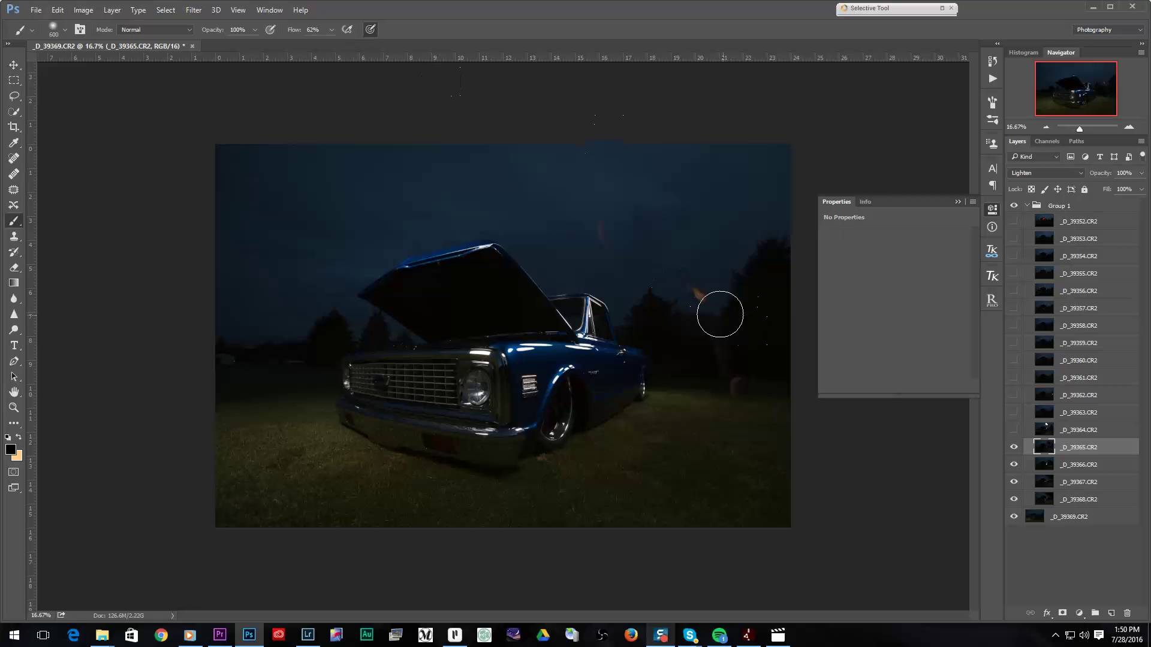
left_click(701, 299)
mouse_move(701, 299)
left_mouse_down()
mouse_move(585, 208)
mouse_move(710, 279)
mouse_move(725, 351)
mouse_move(716, 355)
mouse_move(747, 372)
mouse_move(721, 366)
mouse_move(754, 375)
left_mouse_up()
Step: Show _D_39364.CR2 and compare the image with and without its light on the truck
key("bracketright")
key("bracketright")
key("bracketright")
left_click(1027, 431)
left_click(1014, 431)
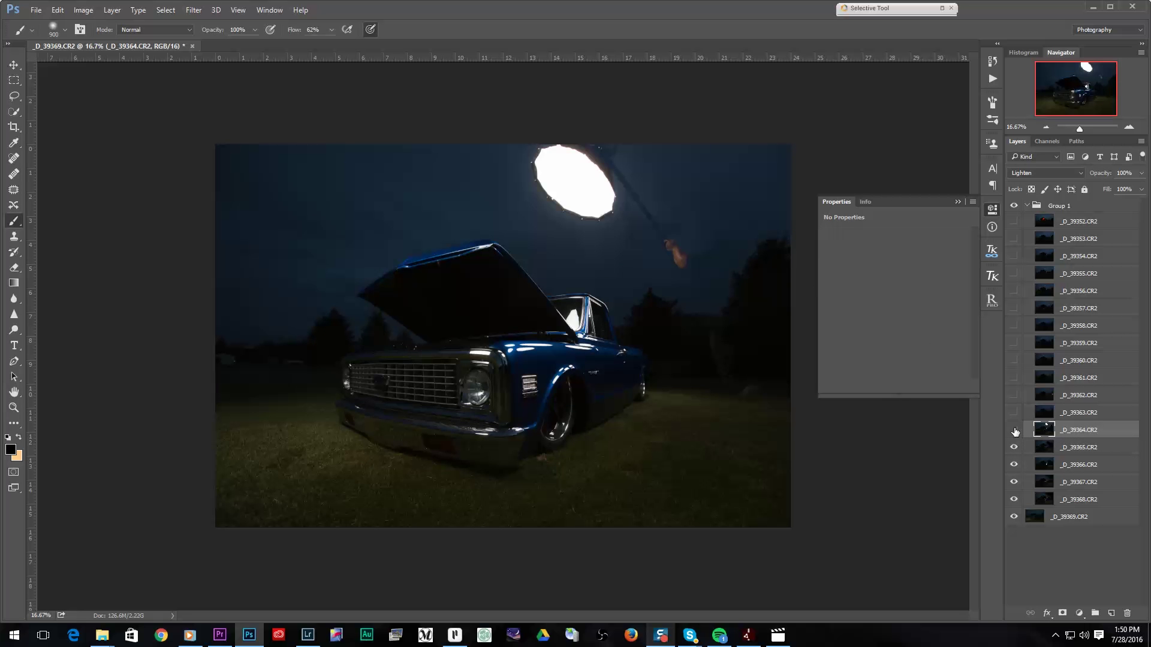
left_click(1014, 430)
left_click(1014, 430)
left_click(1014, 430)
left_click(1014, 431)
left_click(1013, 430)
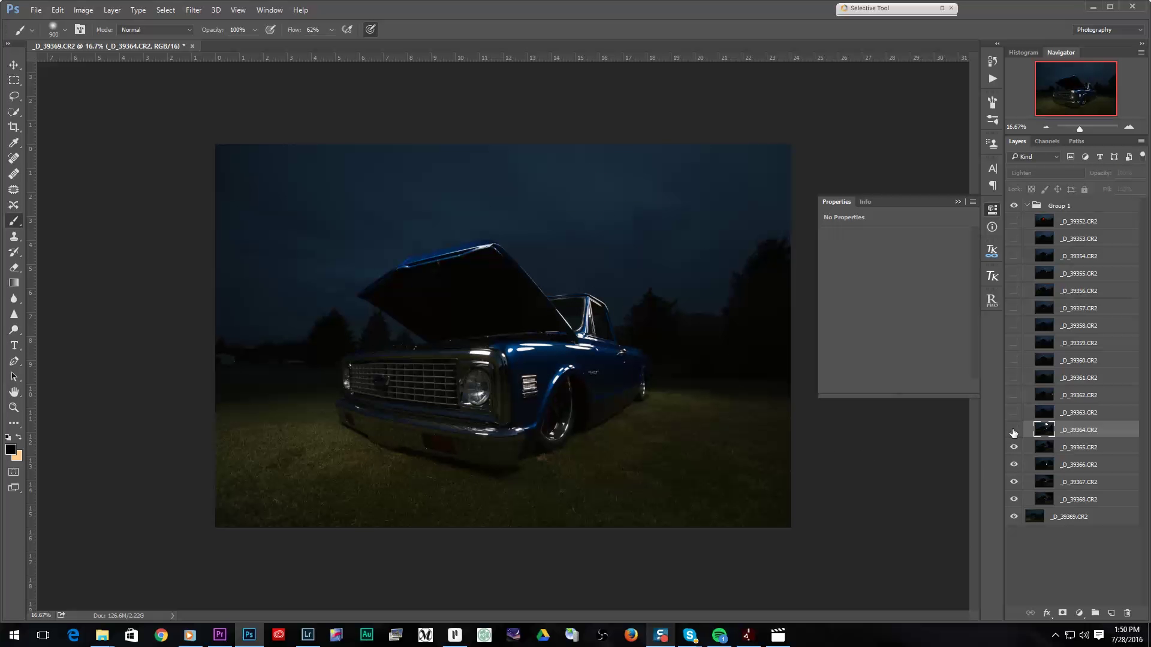
left_click(1013, 431)
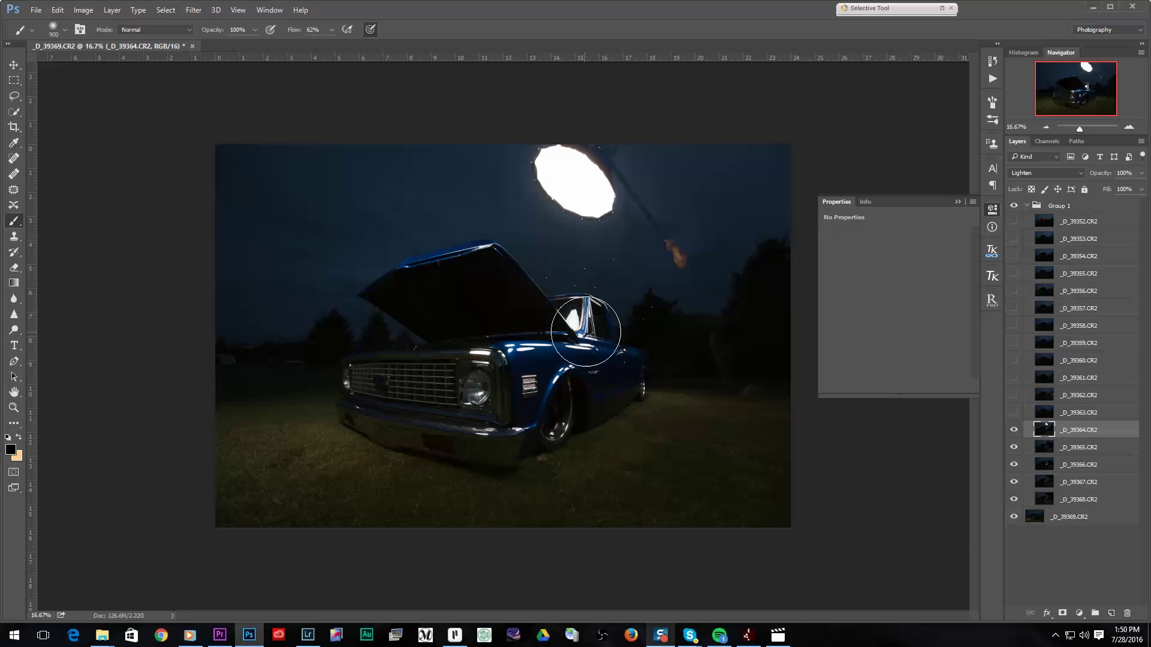
left_click(1013, 431)
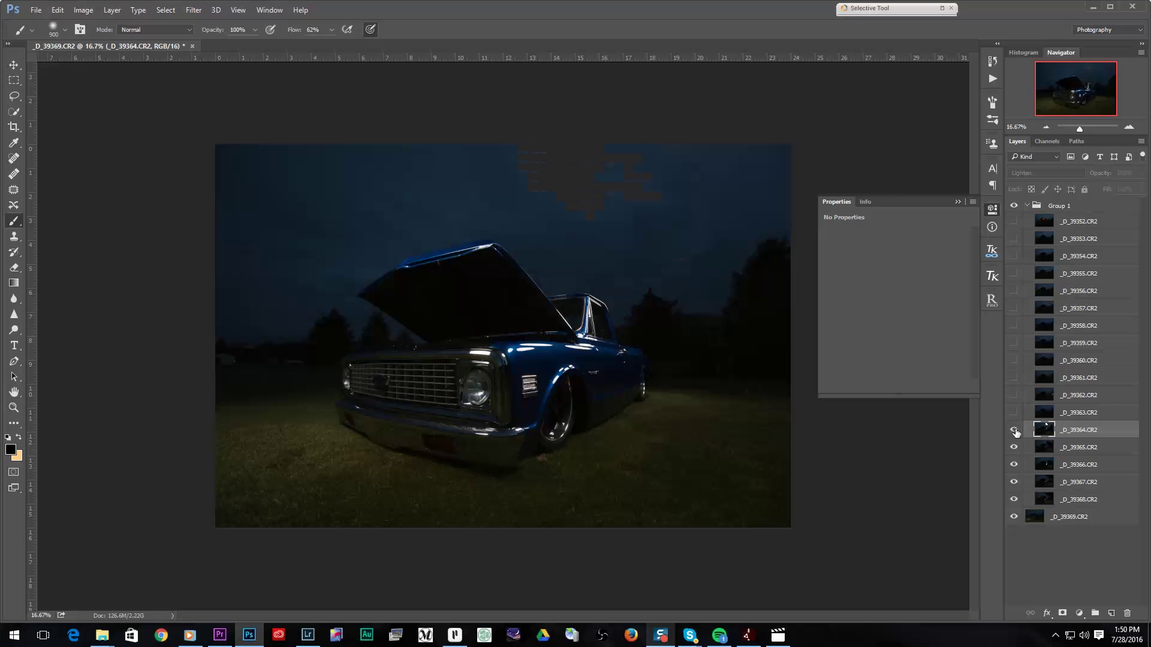
left_click(1013, 430)
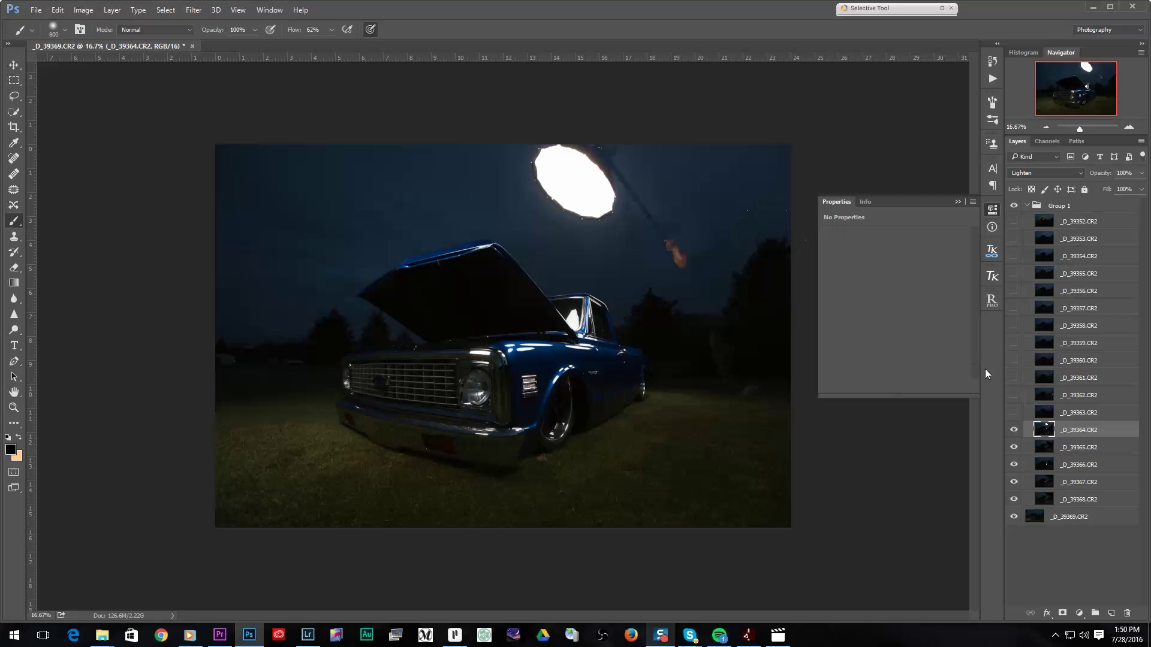
Step: Paint black over the hand, the light pole and the large light in the sky on _D_39364.CR2, adjusting the brush size
key("[")
key("[")
key("[")
key("[")
left_click_drag(679, 261, 648, 211)
left_click(629, 222)
key("]")
key("]")
key("]")
key("bracketright")
key("bracketright")
key("bracketright")
key("bracketright")
key("bracketright")
key("bracketright")
key("bracketright")
key("bracketright")
key("bracketright")
key("bracketright")
key("bracketright")
key("bracketright")
mouse_move(606, 149)
left_mouse_down()
mouse_move(537, 124)
mouse_move(640, 193)
mouse_move(544, 142)
left_mouse_up()
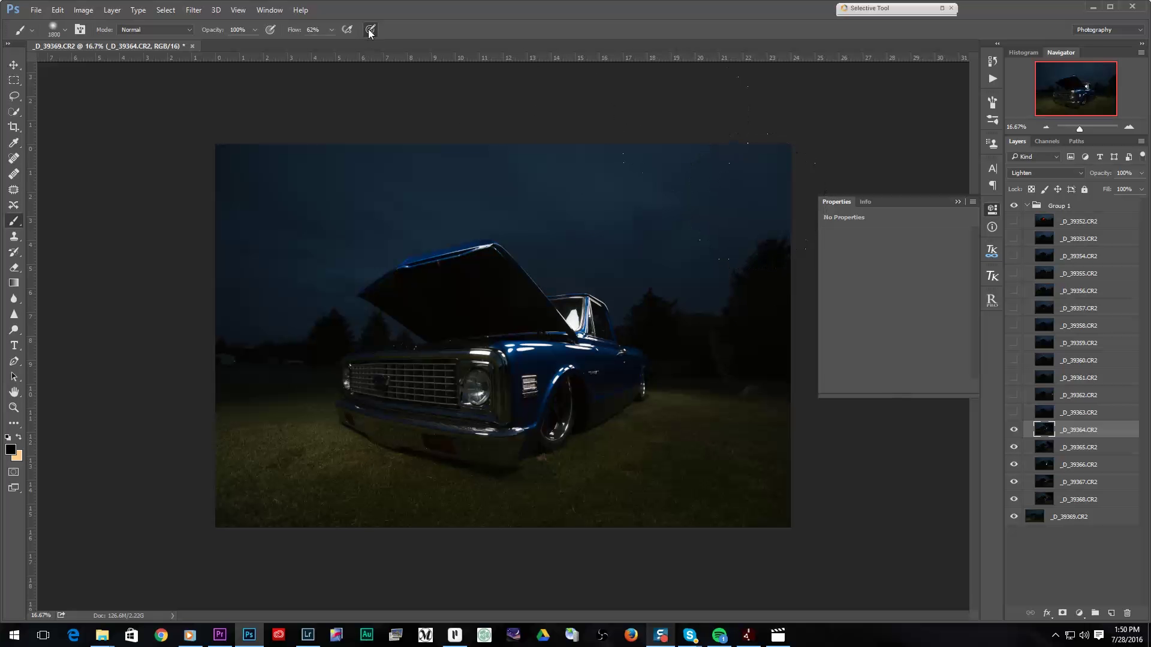
Step: Paint black with a smaller brush over the bright reflection in the truck's windshield on _D_39364.CR2, then enlarge the brush to 1100
key("bracketleft")
key("bracketleft")
key("bracketleft")
key("bracketleft")
key("bracketleft")
key("bracketleft")
key("bracketleft")
key("bracketleft")
key("bracketleft")
key("bracketleft")
key("bracketleft")
key("bracketleft")
key("bracketleft")
left_click_drag(581, 322, 588, 317)
key("bracketright")
key("bracketright")
key("bracketright")
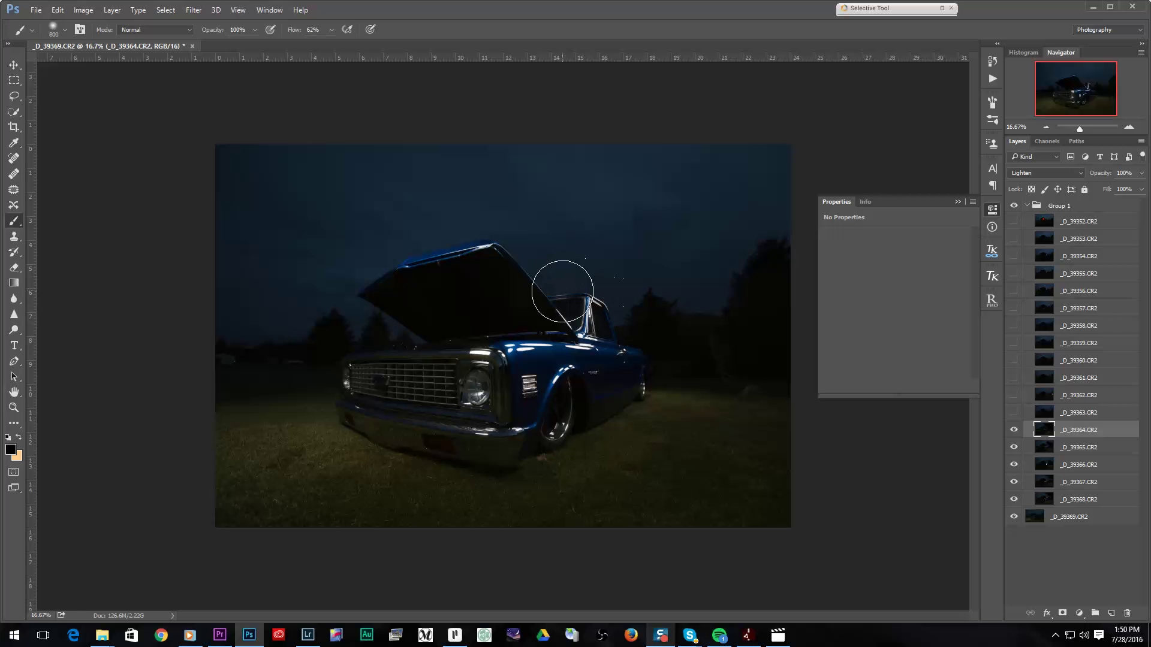
key("bracketright")
key("bracketright")
key("bracketright")
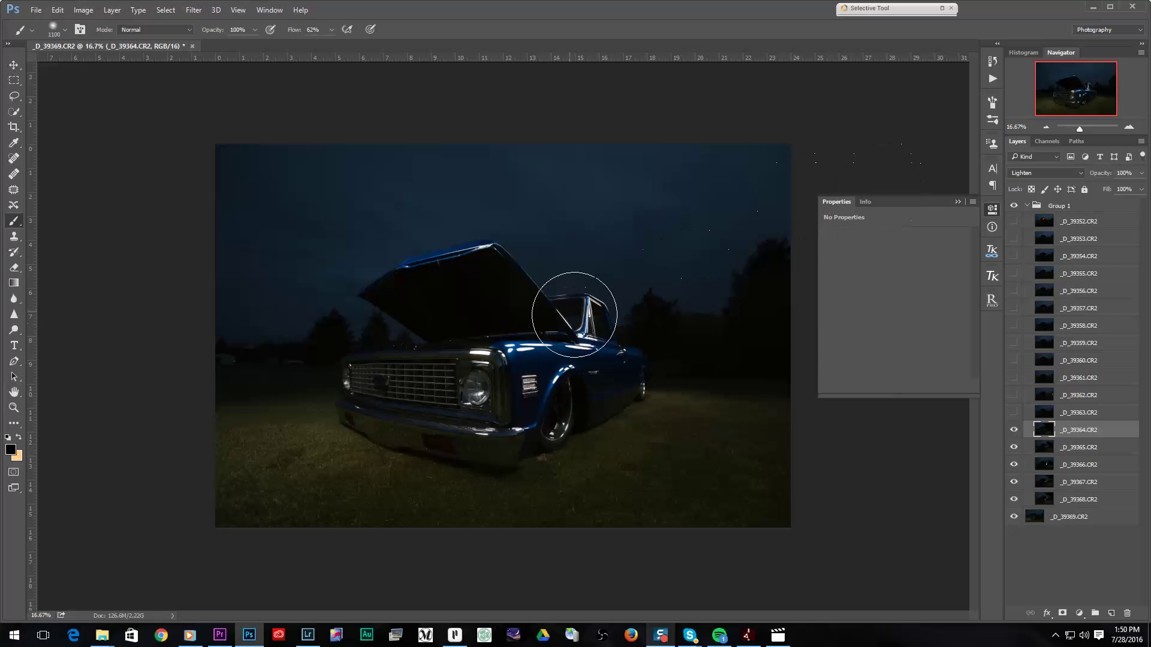
Step: Compare the image with and without _D_39363.CR2 and leave that layer shown
left_click(1044, 413)
left_click(1013, 413)
left_click(1014, 413)
left_click(1013, 413)
left_click(1014, 412)
left_click(1014, 413)
Step: Compare the image with and without _D_39362.CR2, then delete that layer
left_click(1044, 395)
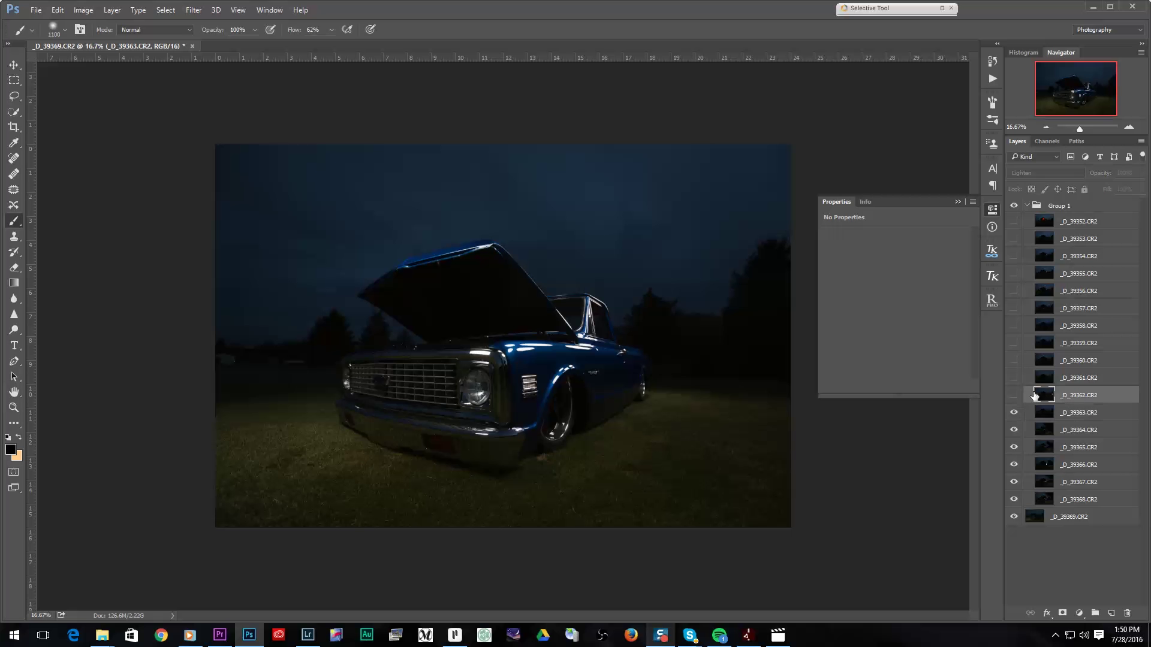
left_click(1014, 396)
left_click(1016, 395)
left_click(1016, 395)
left_click(1016, 396)
left_click(1016, 396)
left_click(1016, 395)
left_click_drag(1029, 398, 1128, 612)
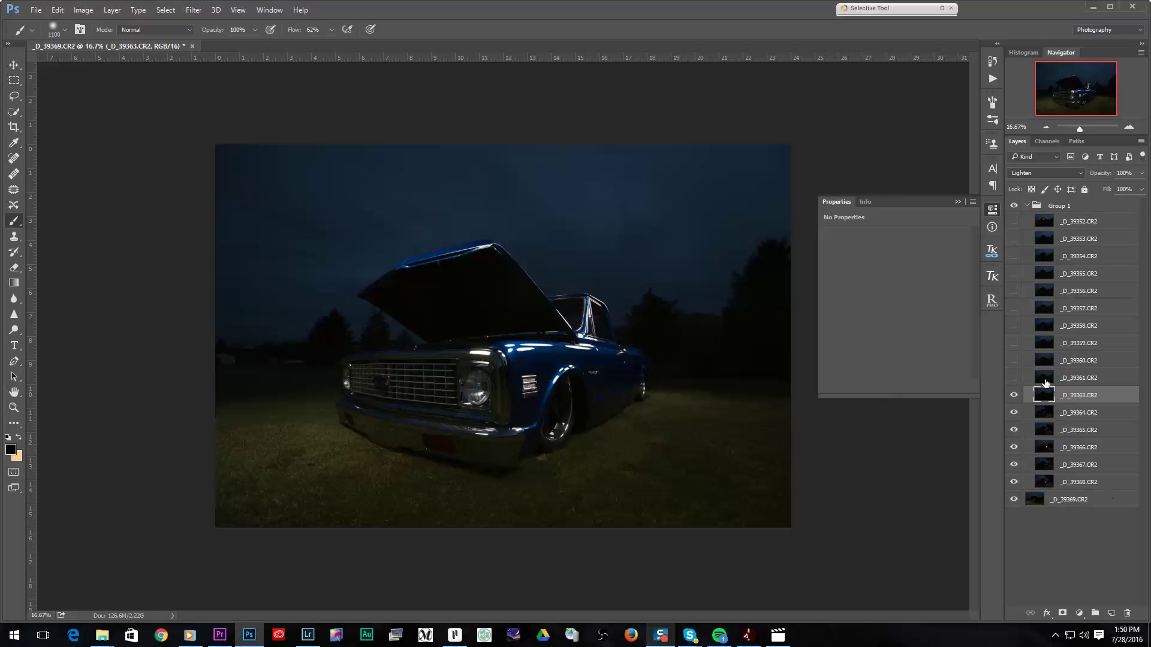
Step: Compare the image with and without _D_39361.CR2 and leave that layer shown
left_click(1021, 379)
left_click(1014, 380)
left_click(1014, 379)
left_click(1015, 379)
left_click(1014, 380)
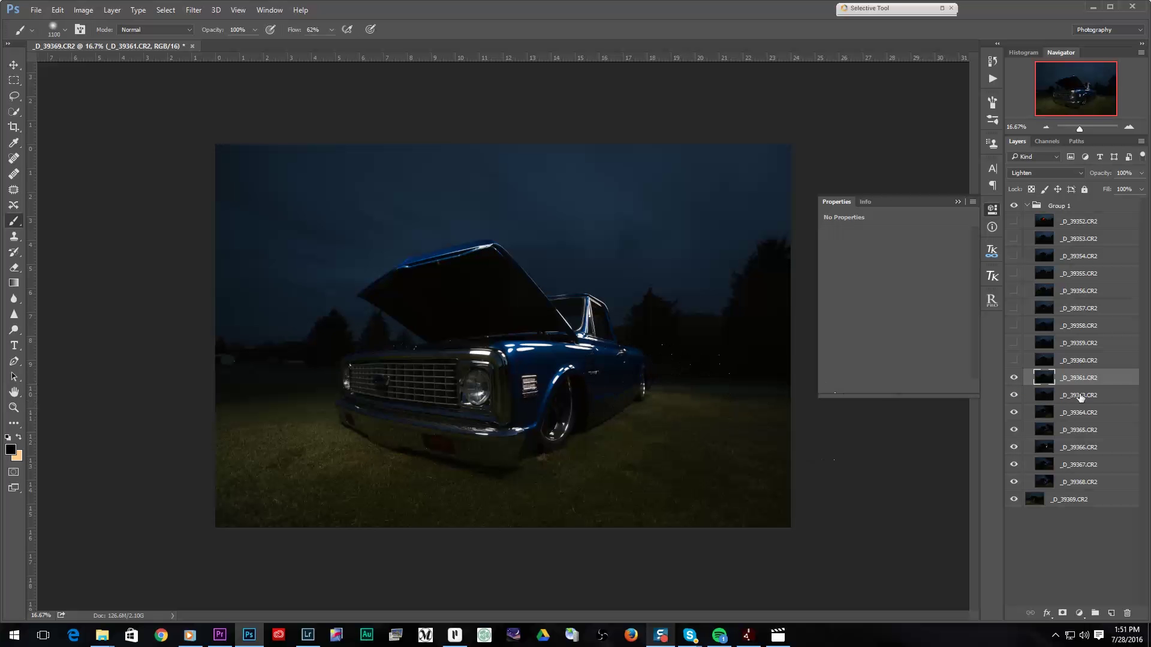
Step: Show the _D_39360.CR2 and _D_39359.CR2 exposures in the composite
left_click(1047, 363)
left_click(1012, 361)
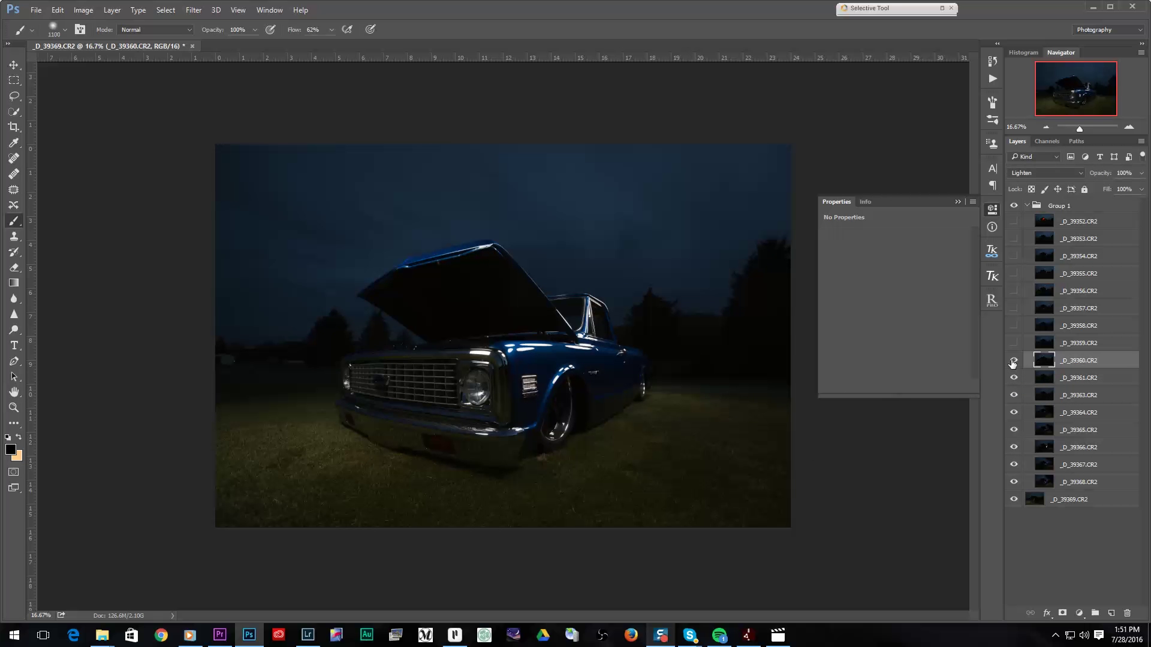
left_click(1041, 344)
left_click(1014, 343)
Step: Compare the image with and without _D_39358.CR2, and delete that layer
left_click(1046, 328)
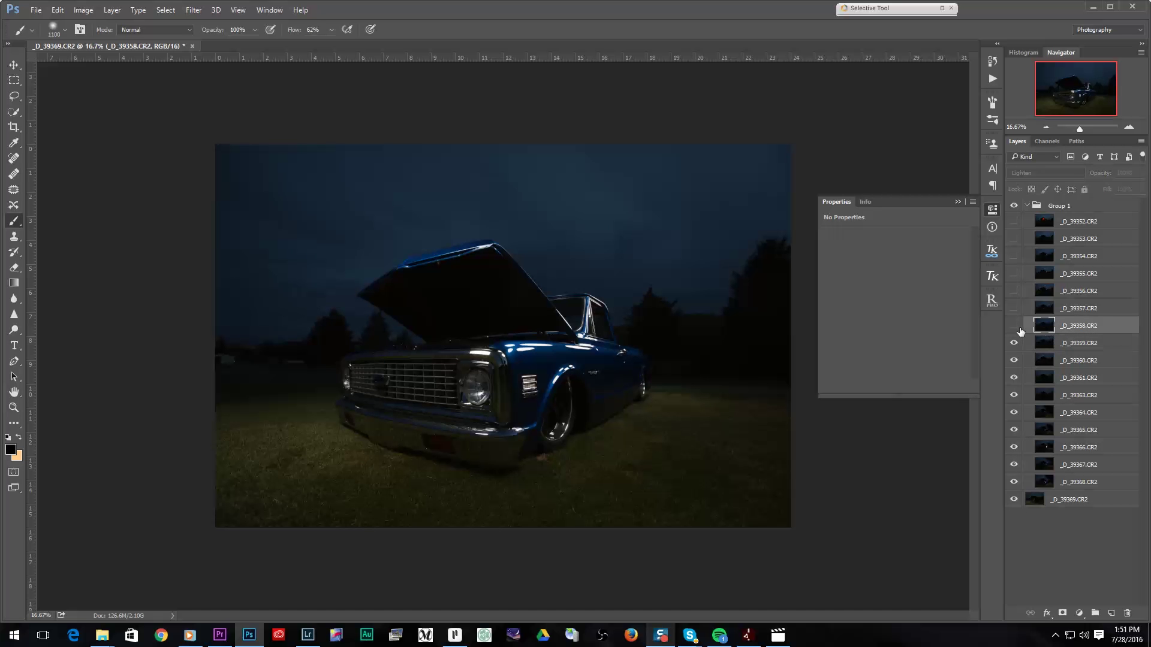
left_click(1018, 327)
left_click(1017, 328)
left_click(1017, 328)
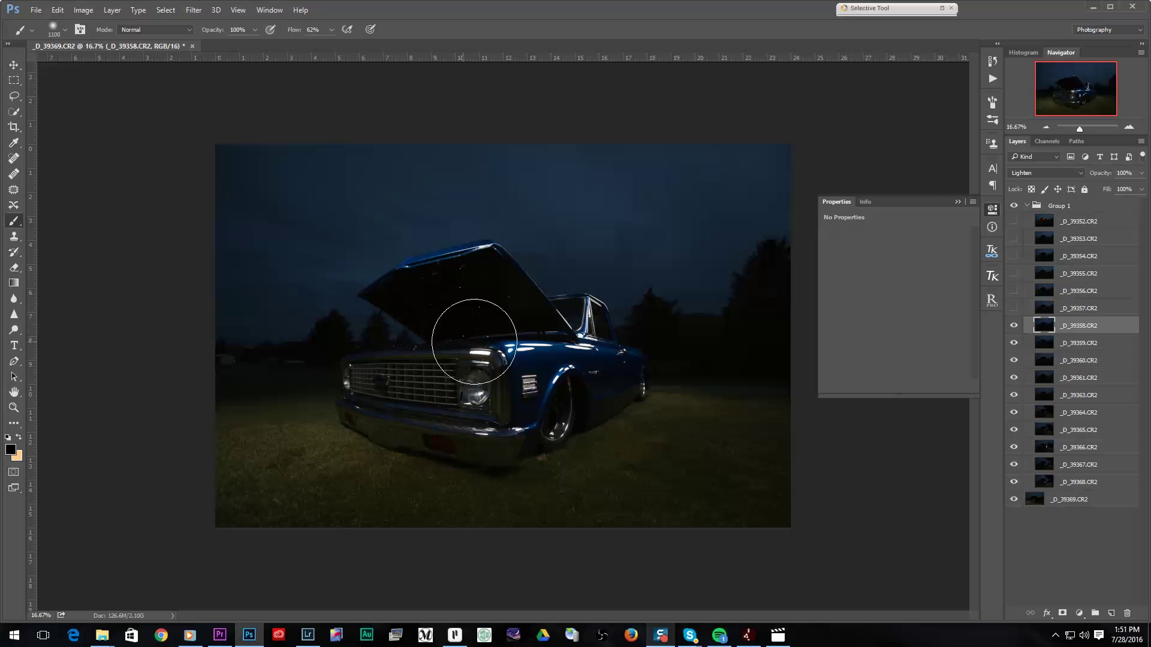
left_click(1014, 326)
left_click(1014, 326)
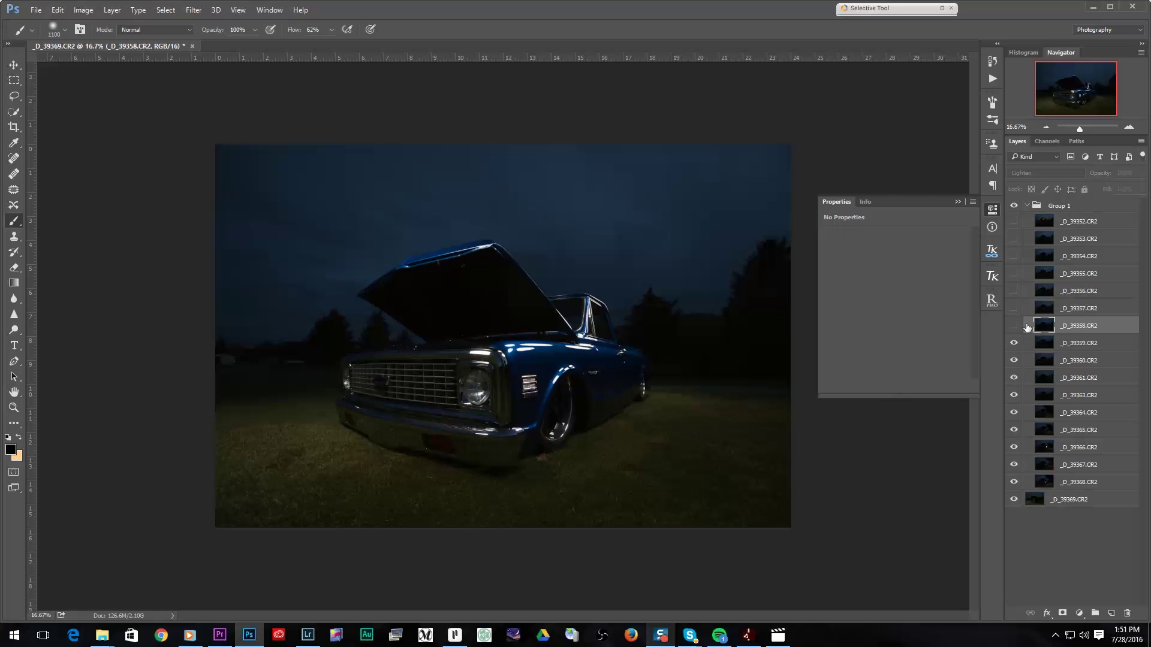
left_click_drag(1043, 328, 1127, 613)
Step: Show the _D_39357.CR2 and _D_39356.CR2 exposures, and reduce the brush size to 800
left_click(1032, 308)
left_click(1014, 307)
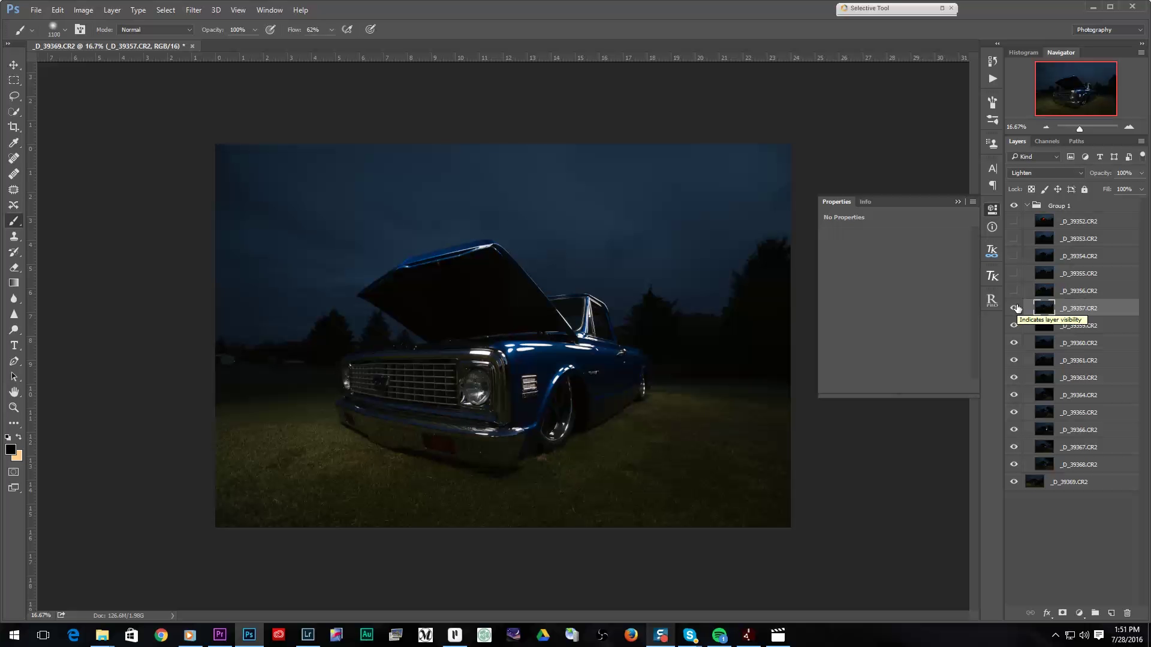
key("bracketleft")
key("bracketleft")
key("bracketleft")
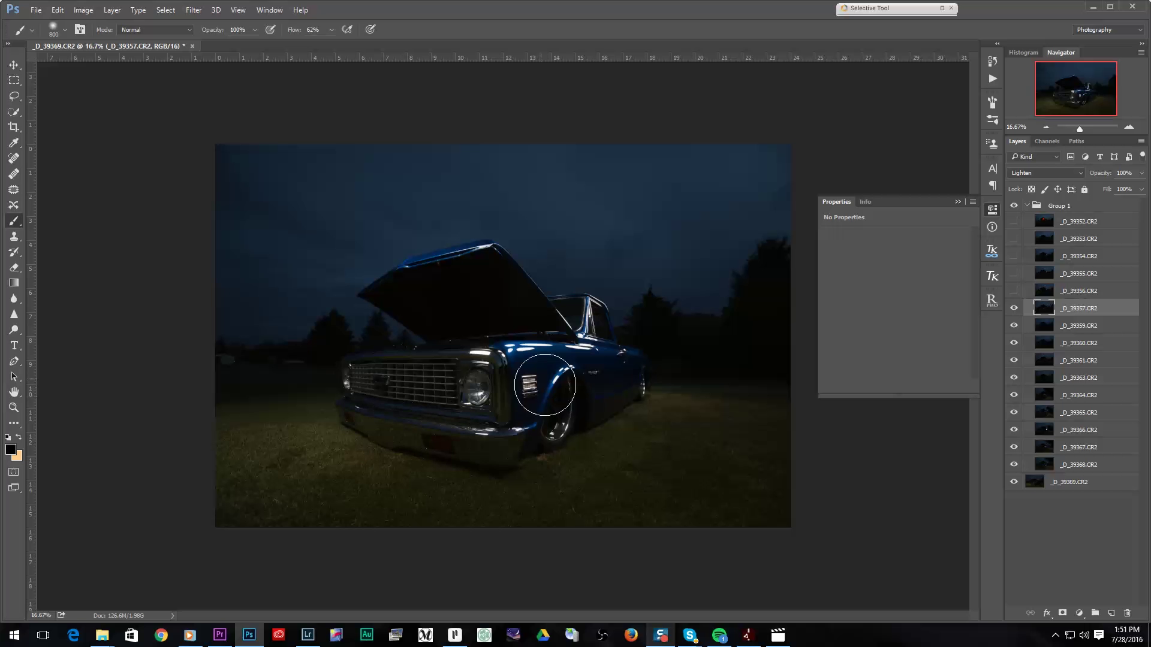
left_click(1025, 296)
left_click(1015, 293)
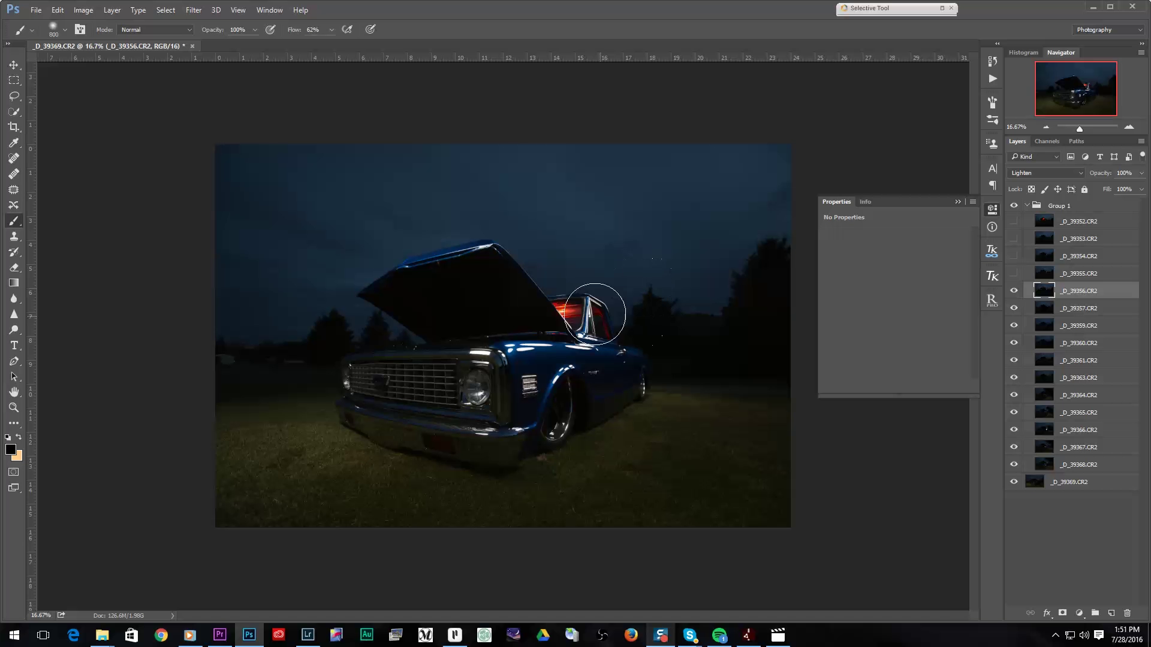
Step: Compare the image with and without _D_39355.CR2 and leave that layer shown
left_click(1039, 276)
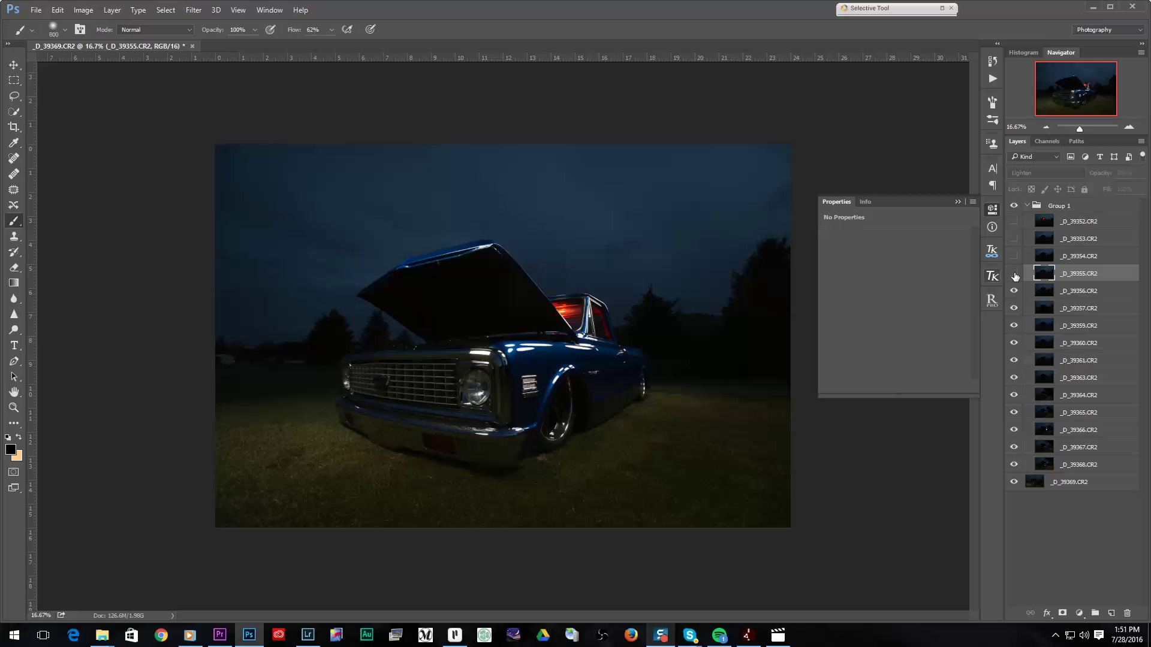
left_click(1014, 275)
left_click(1014, 274)
left_click(1014, 275)
Step: Show the remaining exposures _D_39354.CR2, _D_39353.CR2 and _D_39352.CR2 in the composite
left_click(1042, 262)
left_click(1039, 242)
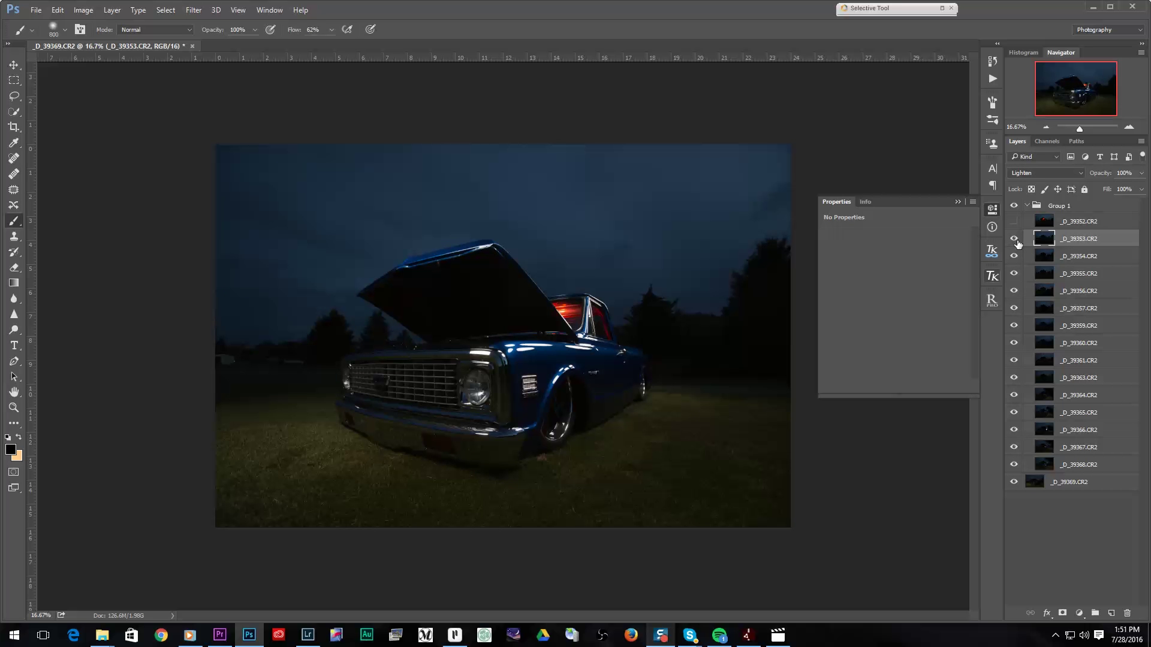
left_click(1044, 223)
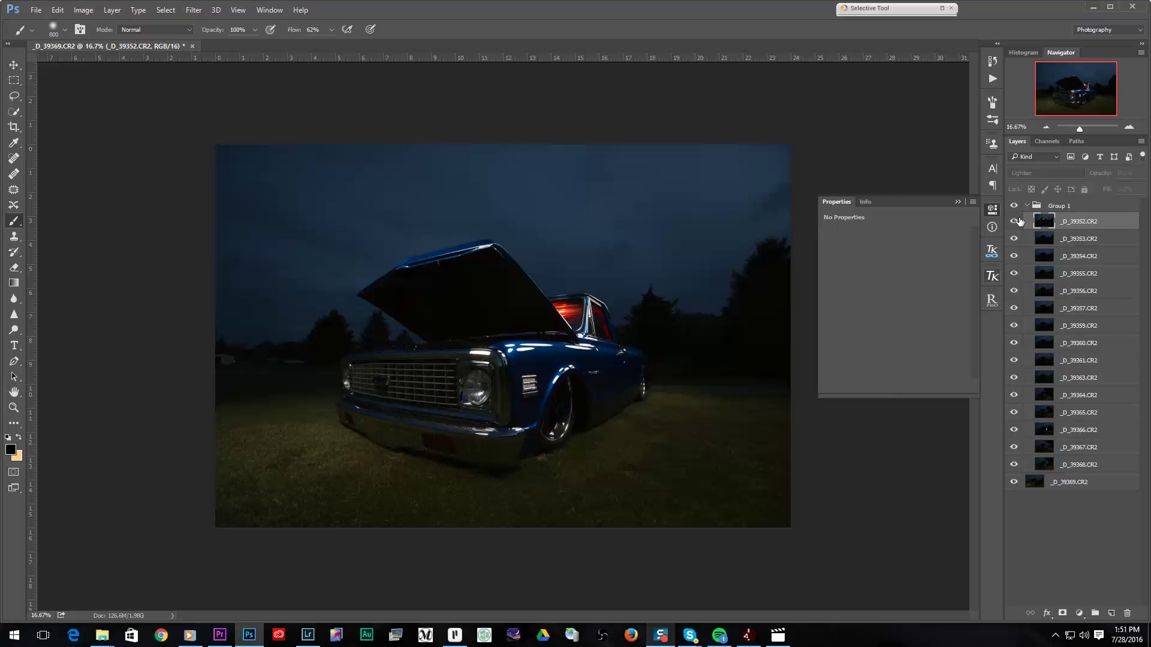
left_click(1019, 221)
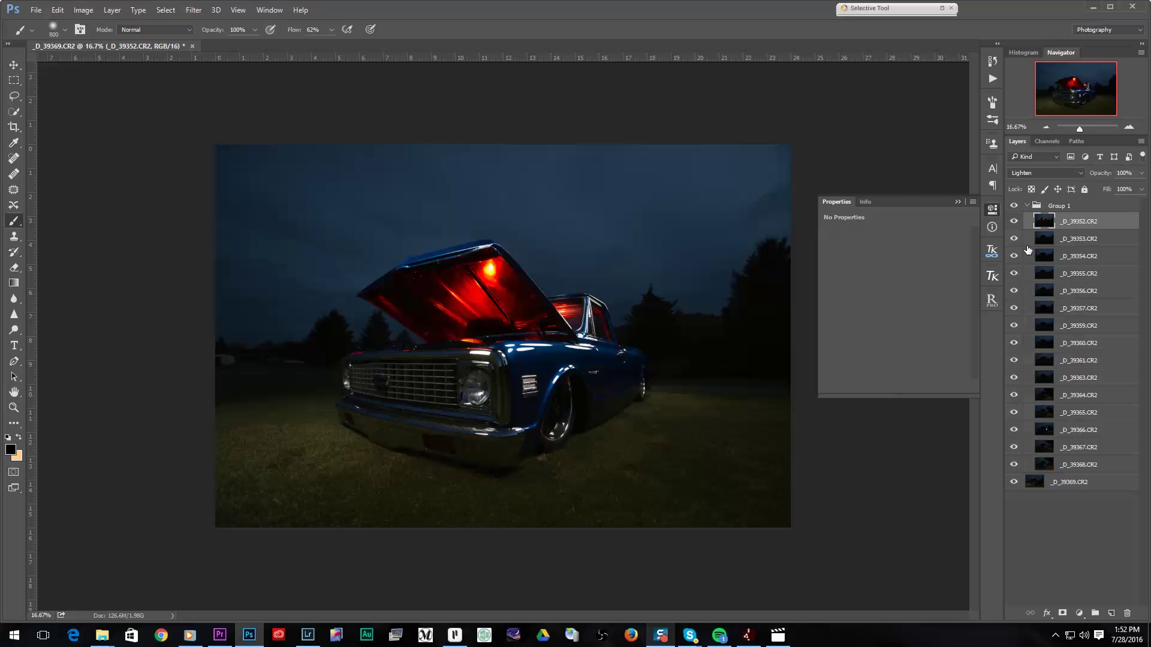
Step: Try the opacity adjustment on _D_39352.CR2, leave it at 100%, and merge all layers into one
left_click(1142, 174)
mouse_move(1107, 186)
left_mouse_down()
mouse_move(1135, 187)
mouse_move(1096, 185)
mouse_move(1142, 187)
left_mouse_up()
key("Return")
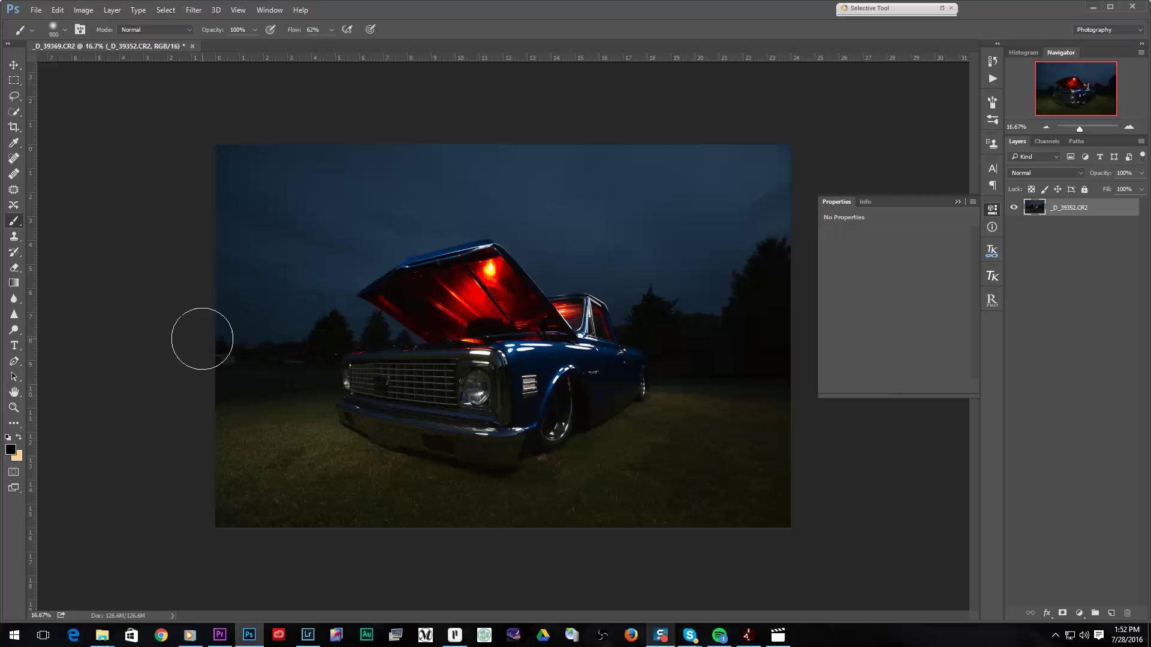
Step: Clone dark background over the pale building and orange light at the far left edge of the photo with the Clone Stamp
left_click_drag(1080, 131, 1086, 128)
left_click_drag(1059, 90, 1041, 94)
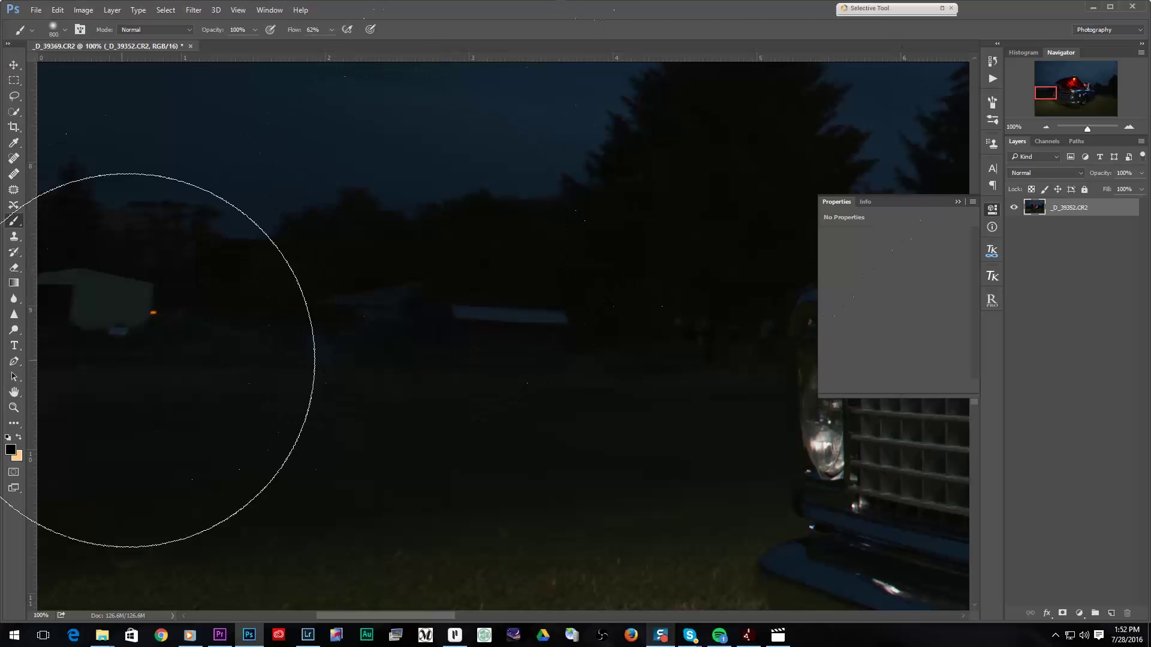
left_click(14, 236)
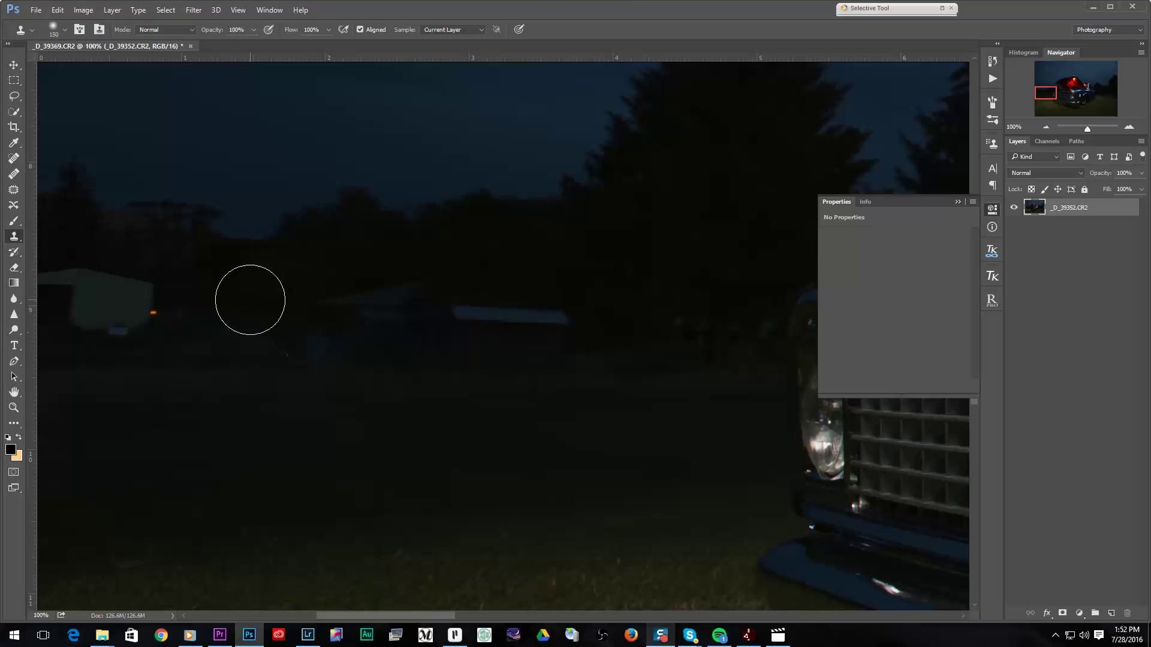
left_click(257, 303, "alt")
mouse_move(169, 311)
left_mouse_down()
mouse_move(62, 293)
mouse_move(87, 332)
mouse_move(84, 306)
mouse_move(50, 306)
left_mouse_up()
left_click(141, 315, "alt")
left_click(146, 318, "alt")
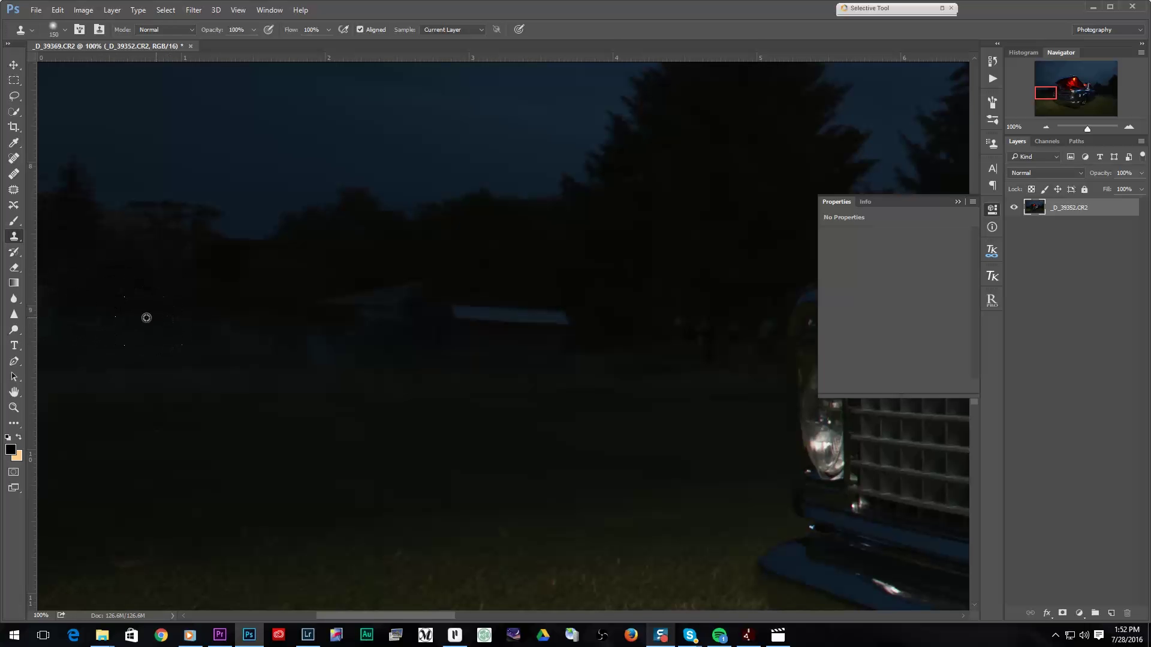
Step: Clone dark tree area over the bright rooftops in the background between the left edge and the truck
left_click(263, 314, "alt")
left_click_drag(422, 316, 598, 315)
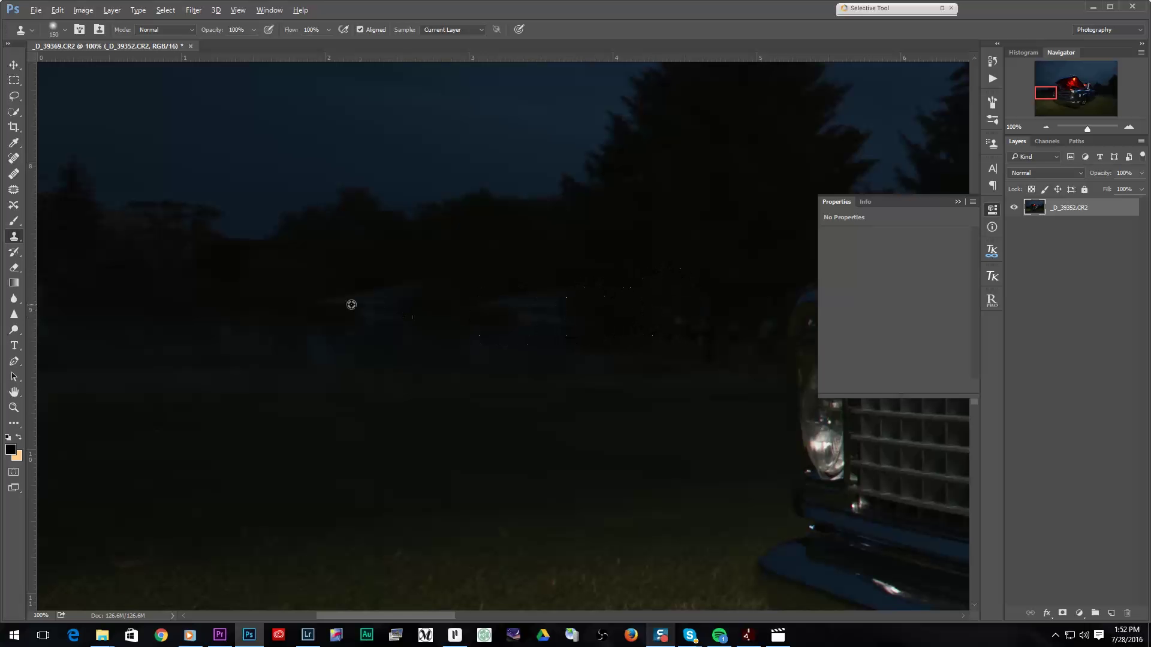
left_click(203, 315, "alt")
left_click_drag(331, 315, 481, 306)
Step: Add a new layer above the merged image, set its blend mode to Overlay, and collapse the Properties panel
left_click_drag(1090, 127, 1082, 129)
left_click(1111, 613)
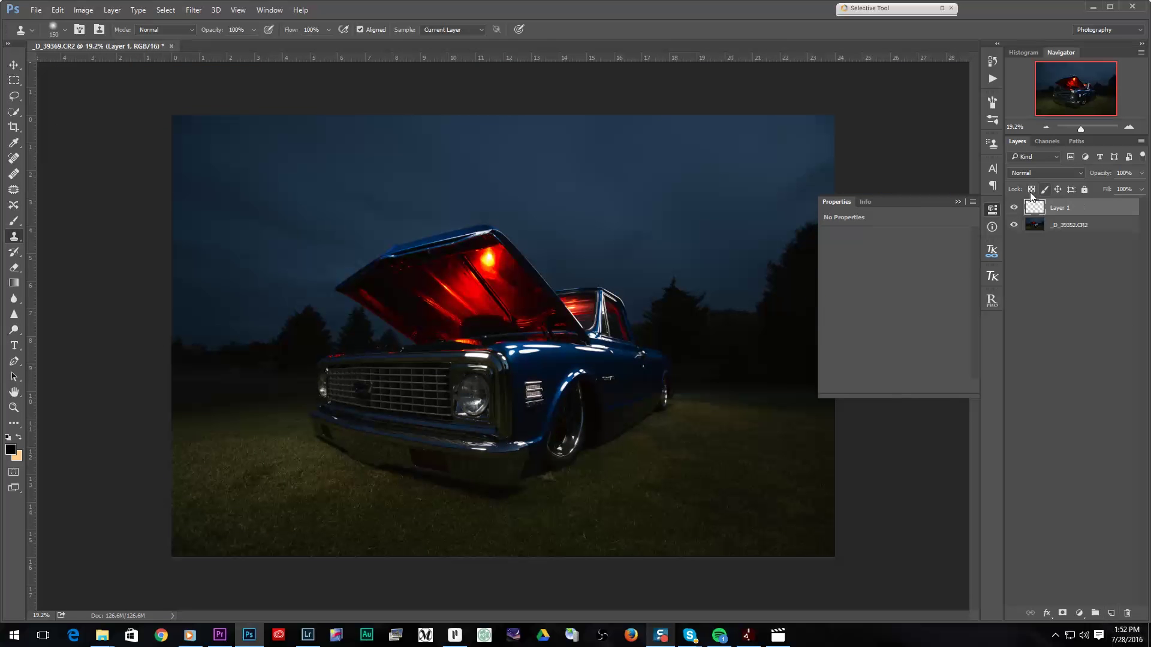
left_click(957, 202)
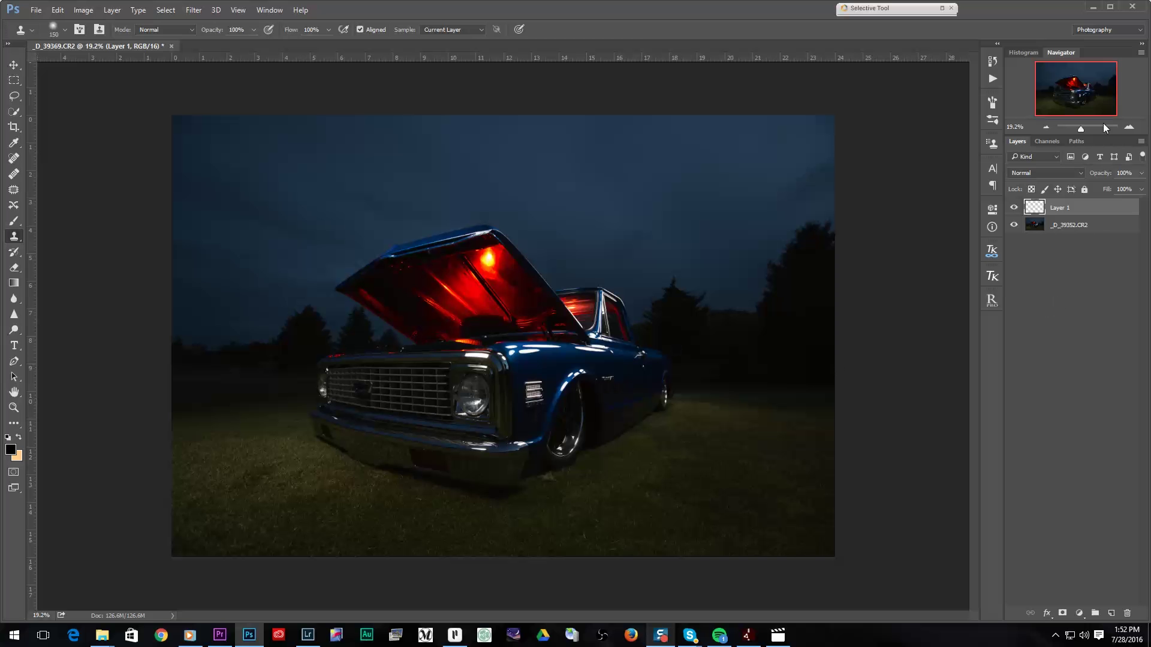
left_click(1065, 173)
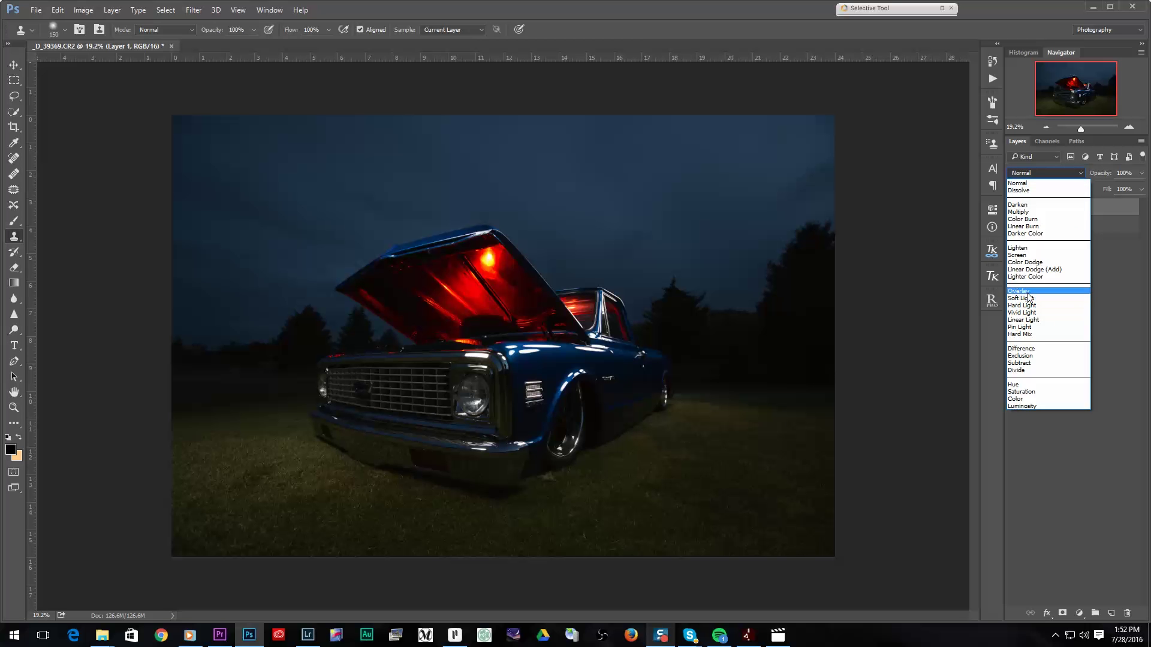
left_click(1026, 291)
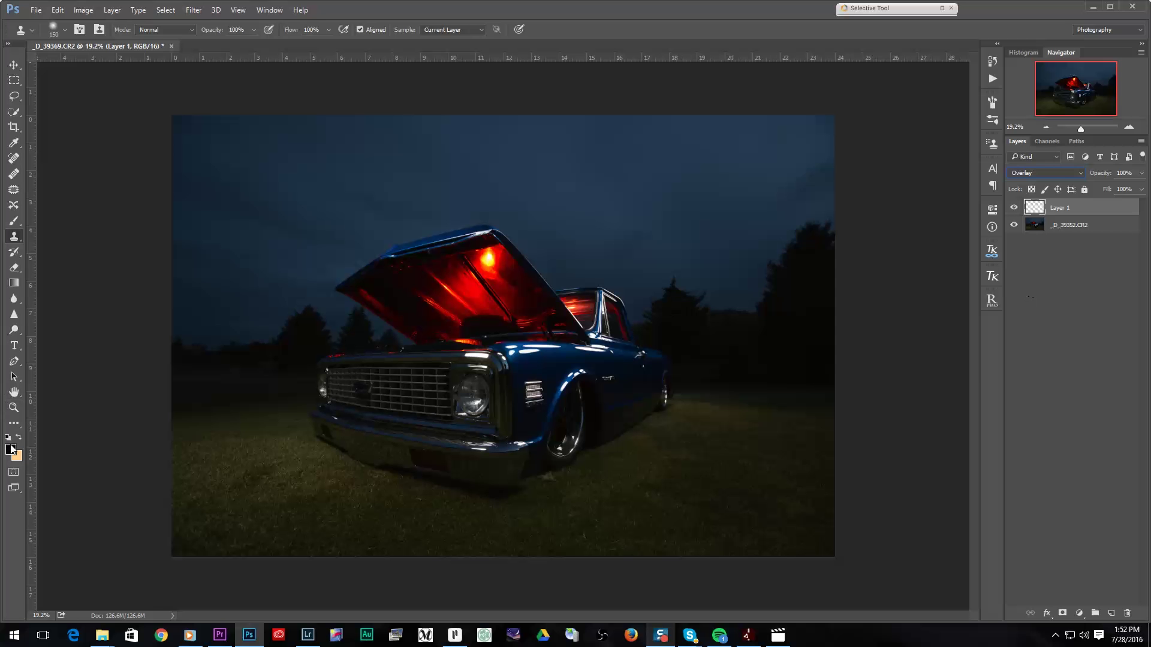
Step: Set the foreground colour to a pale warm cream and dismiss the desktop notification
left_click(11, 449)
left_click(681, 196)
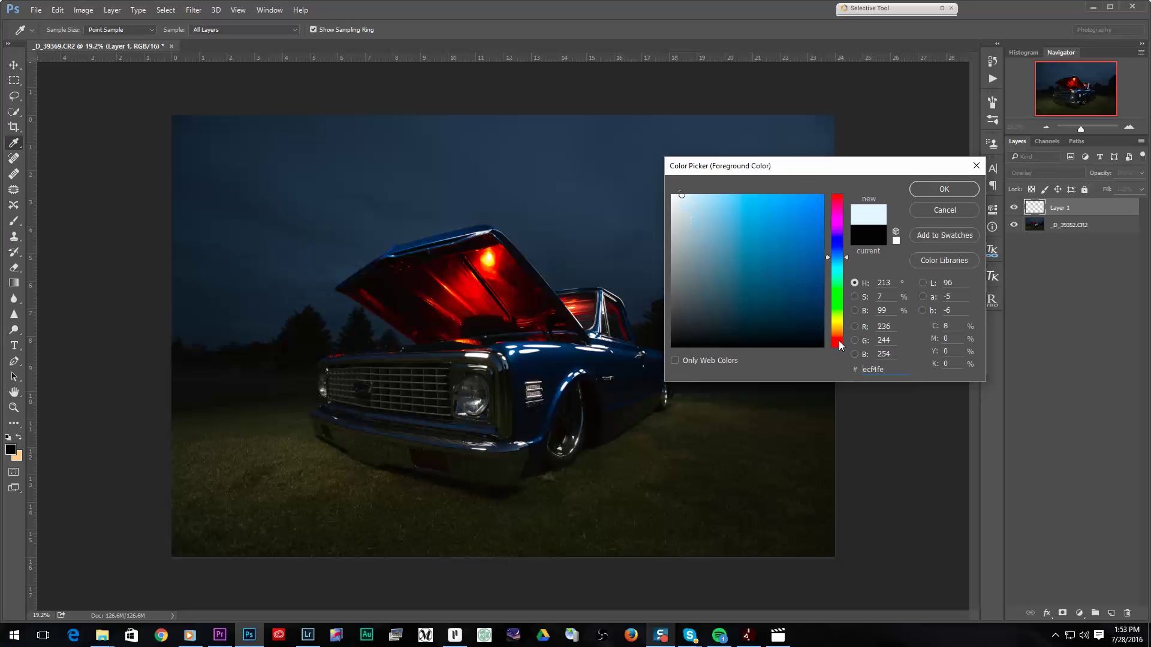
left_click_drag(840, 340, 836, 326)
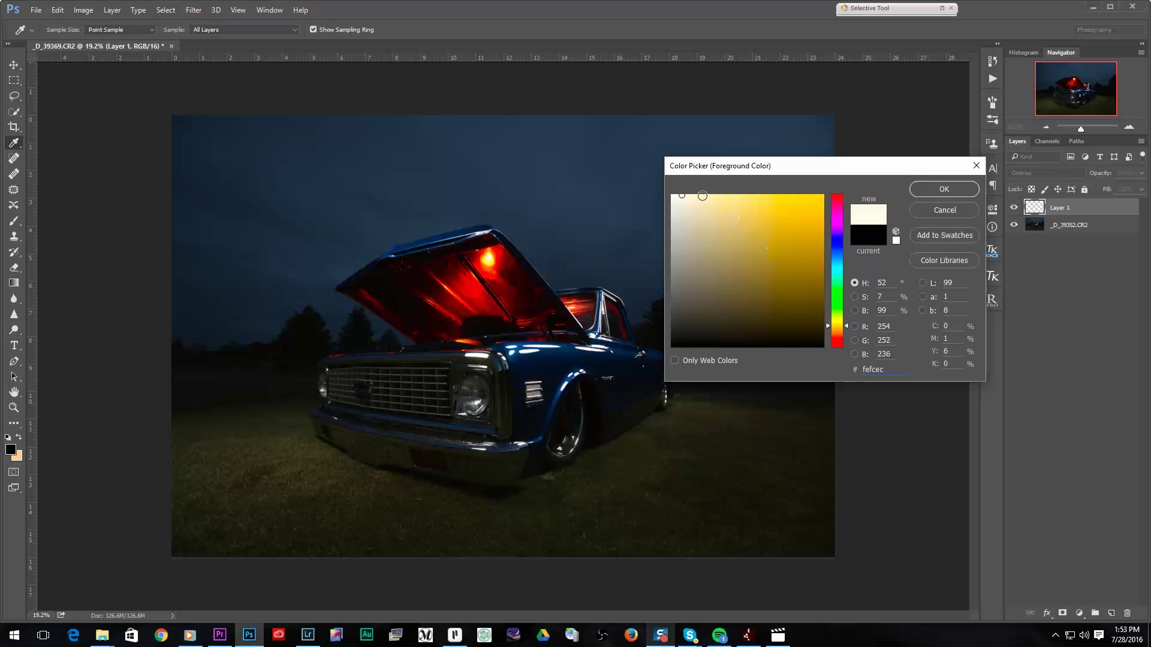
left_click(689, 194)
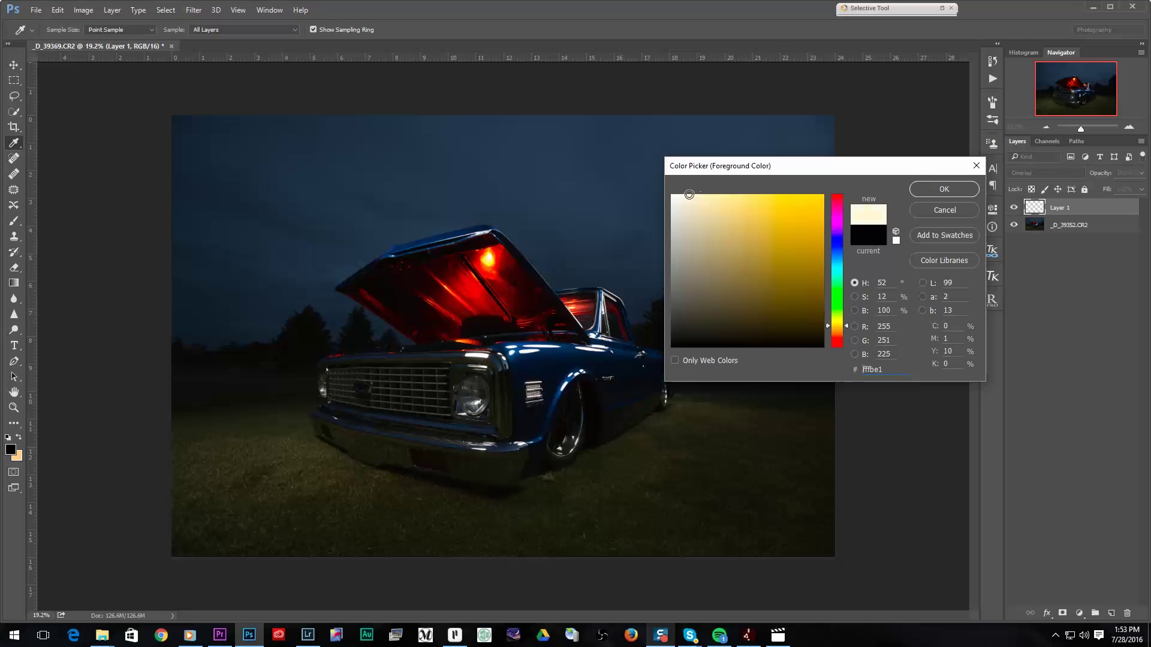
left_click(939, 188)
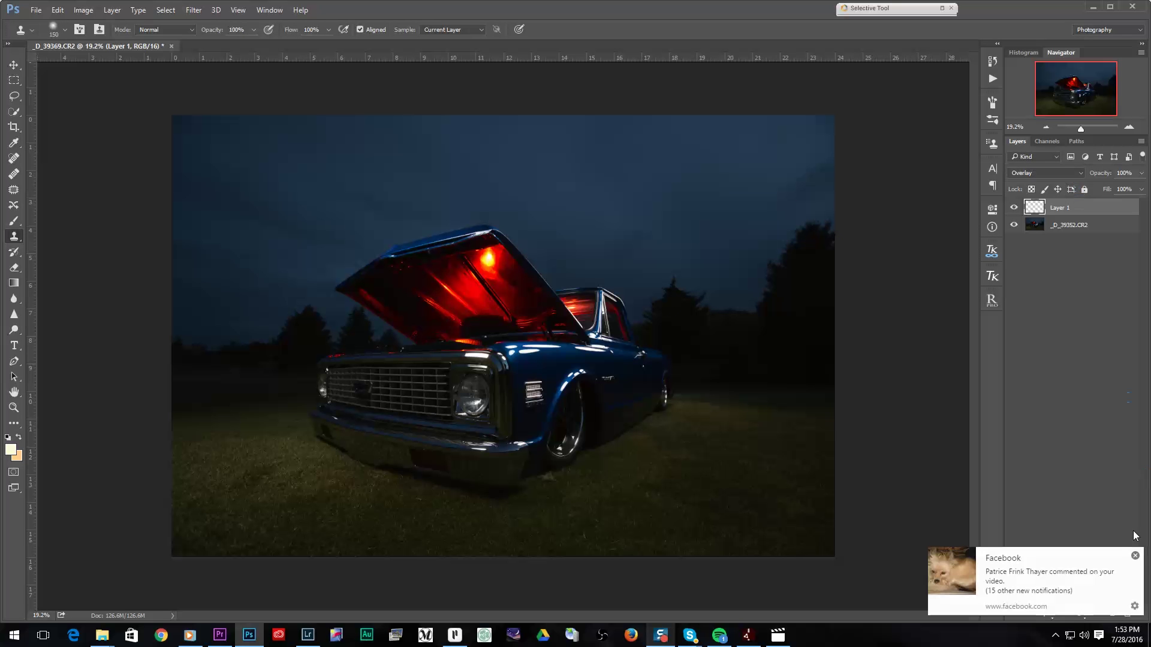
left_click(1135, 556)
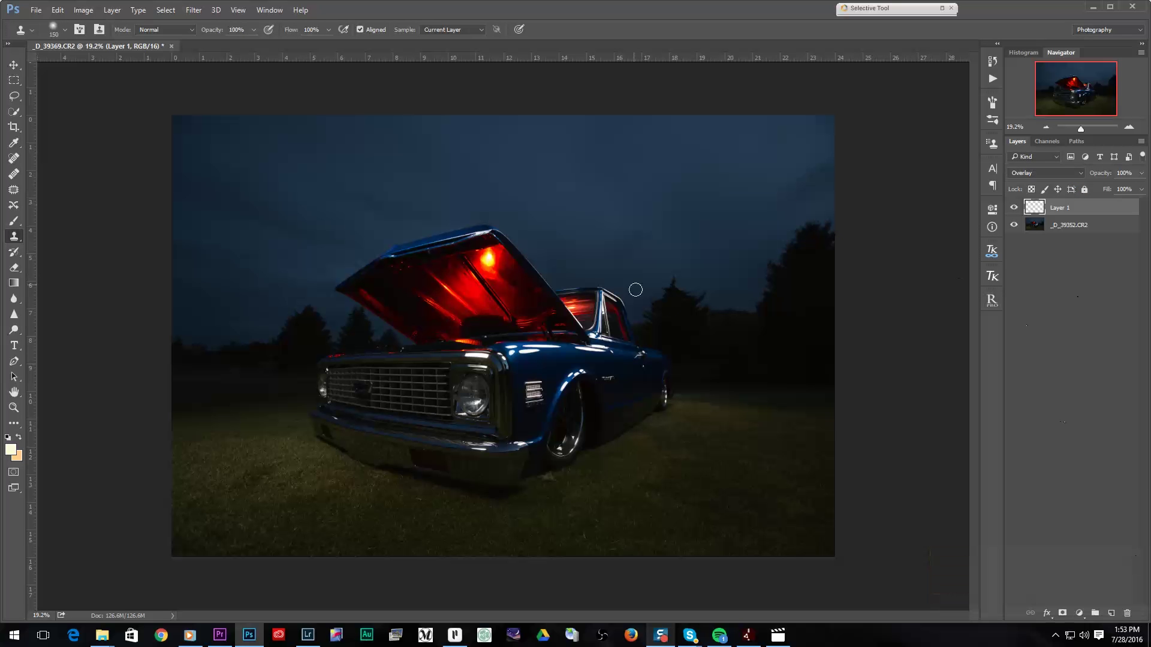
key("bracketright")
key("bracketright")
key("bracketright")
key("bracketright")
key("bracketright")
key("bracketright")
key("bracketright")
key("bracketright")
key("bracketright")
key("bracketright")
key("bracketright")
key("bracketright")
key("bracketright")
key("bracketright")
key("bracketright")
key("bracketright")
key("bracketright")
key("bracketright")
key("bracketright")
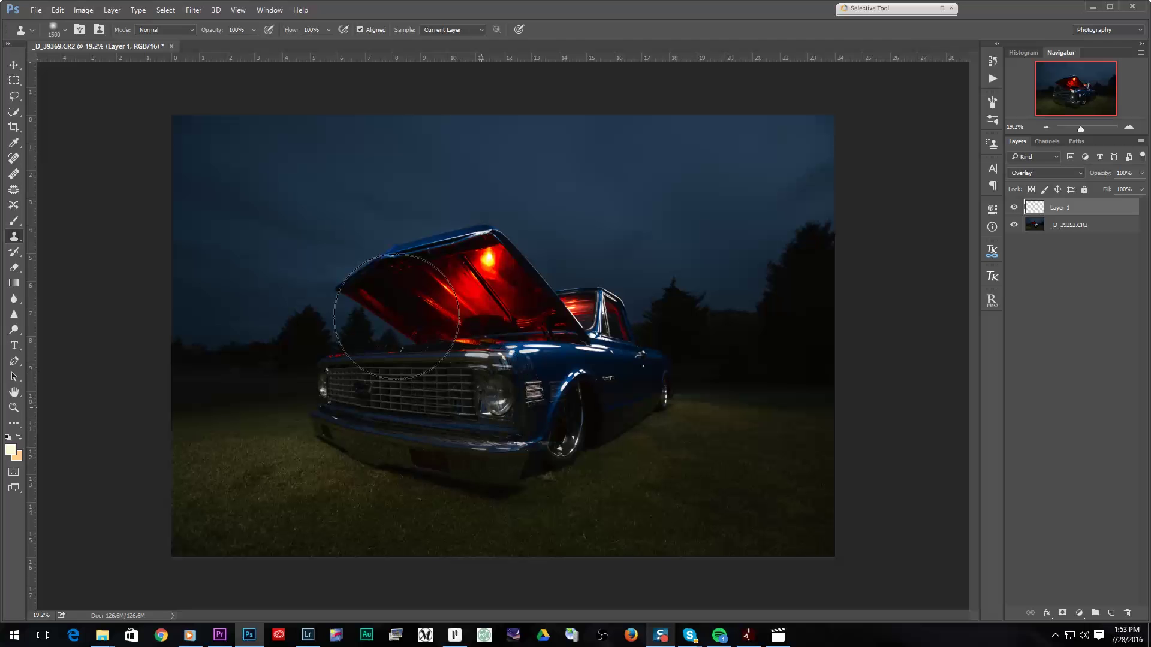
key("ctrl+z")
left_click(252, 30)
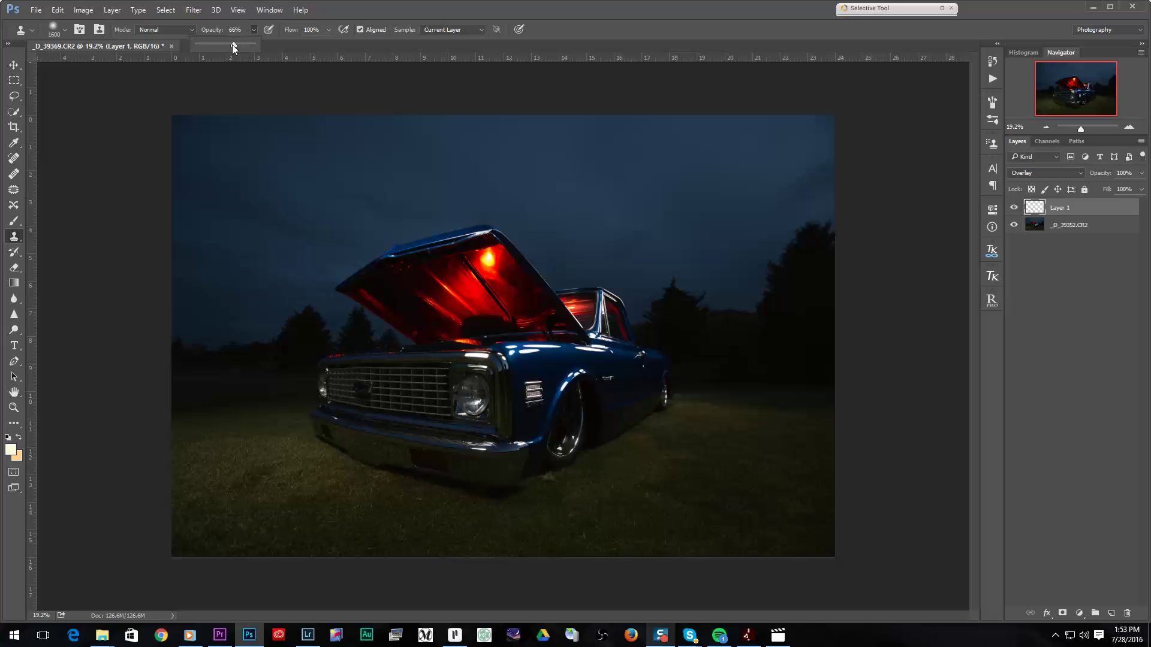
left_click(580, 24)
key("bracketright")
key("bracketright")
key("bracketright")
key("bracketright")
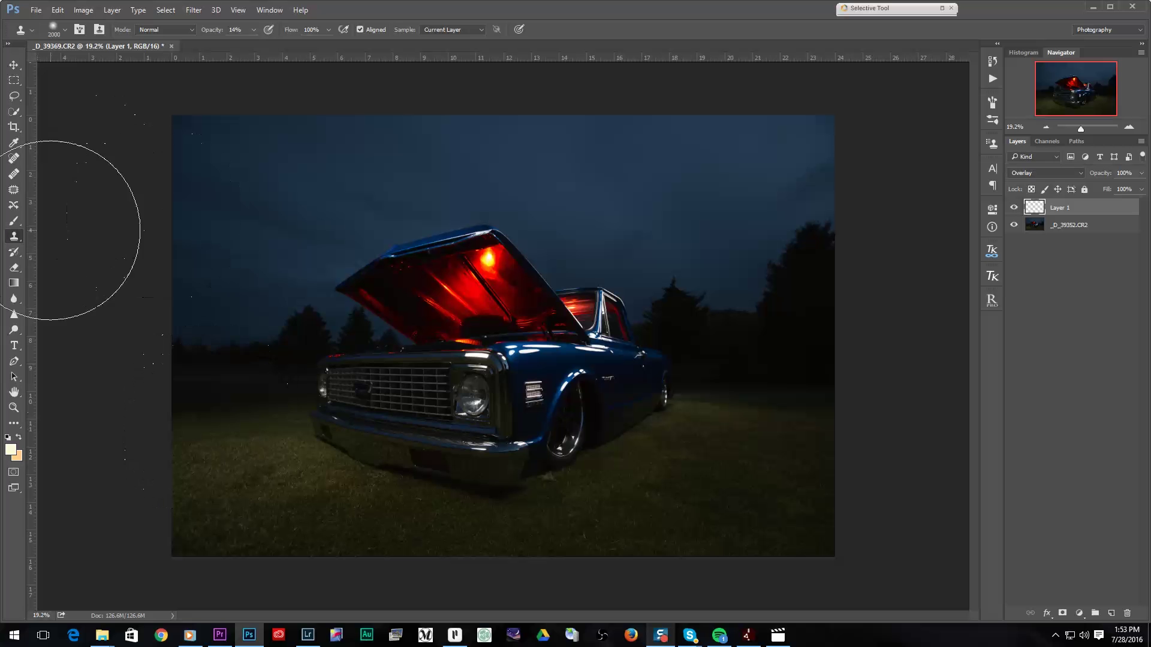
Step: Brighten the grass around the truck on Layer 1 using a very large Brush at 23% opacity
left_click(14, 221)
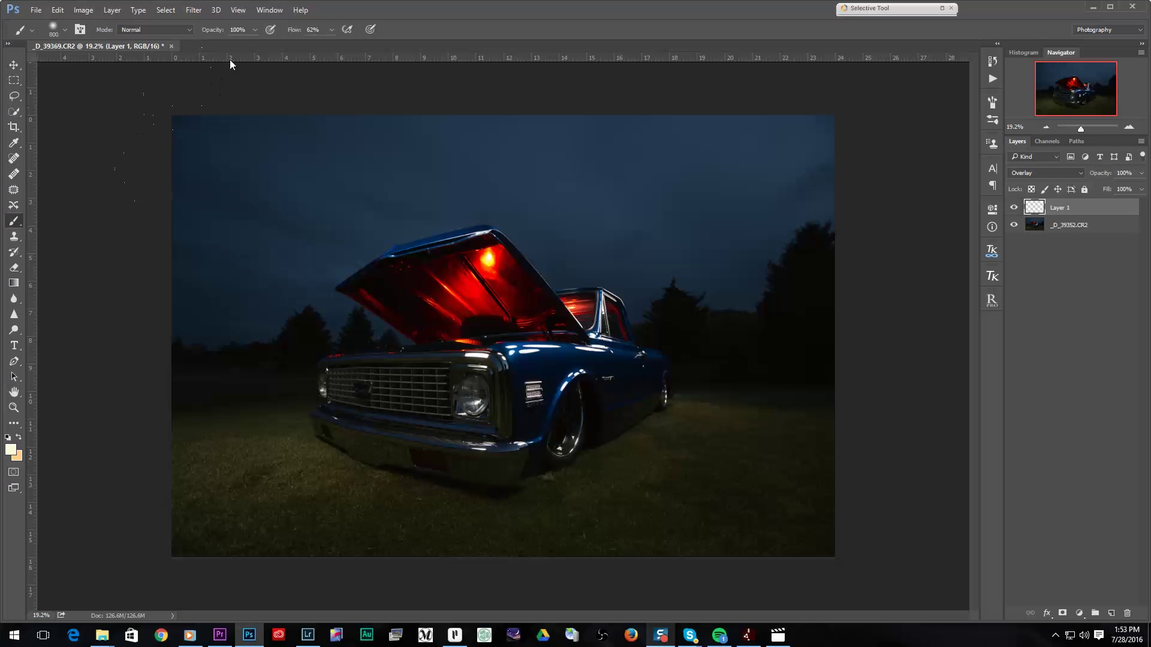
left_click(254, 30)
left_click_drag(214, 43, 211, 42)
key("bracketright")
key("bracketright")
key("bracketright")
key("bracketright")
key("bracketright")
key("bracketright")
key("bracketright")
key("bracketright")
key("bracketright")
key("bracketright")
key("bracketright")
key("bracketright")
key("bracketright")
key("bracketright")
key("bracketright")
key("bracketright")
key("bracketright")
mouse_move(233, 406)
left_mouse_down()
mouse_move(339, 452)
mouse_move(709, 421)
mouse_move(788, 385)
mouse_move(884, 395)
mouse_move(852, 417)
mouse_move(509, 433)
left_mouse_up()
key("bracketleft")
mouse_move(221, 443)
left_mouse_down()
mouse_move(504, 496)
mouse_move(779, 460)
mouse_move(605, 450)
mouse_move(622, 463)
mouse_move(733, 427)
mouse_move(915, 436)
mouse_move(694, 489)
mouse_move(476, 422)
mouse_move(201, 467)
mouse_move(423, 489)
mouse_move(760, 467)
mouse_move(857, 423)
left_mouse_up()
Step: Reduce the brush size to 1800 and brighten the truck's front wheel area and the grass beside it
key("bracketleft")
key("bracketleft")
key("bracketleft")
key("bracketleft")
key("bracketleft")
key("bracketleft")
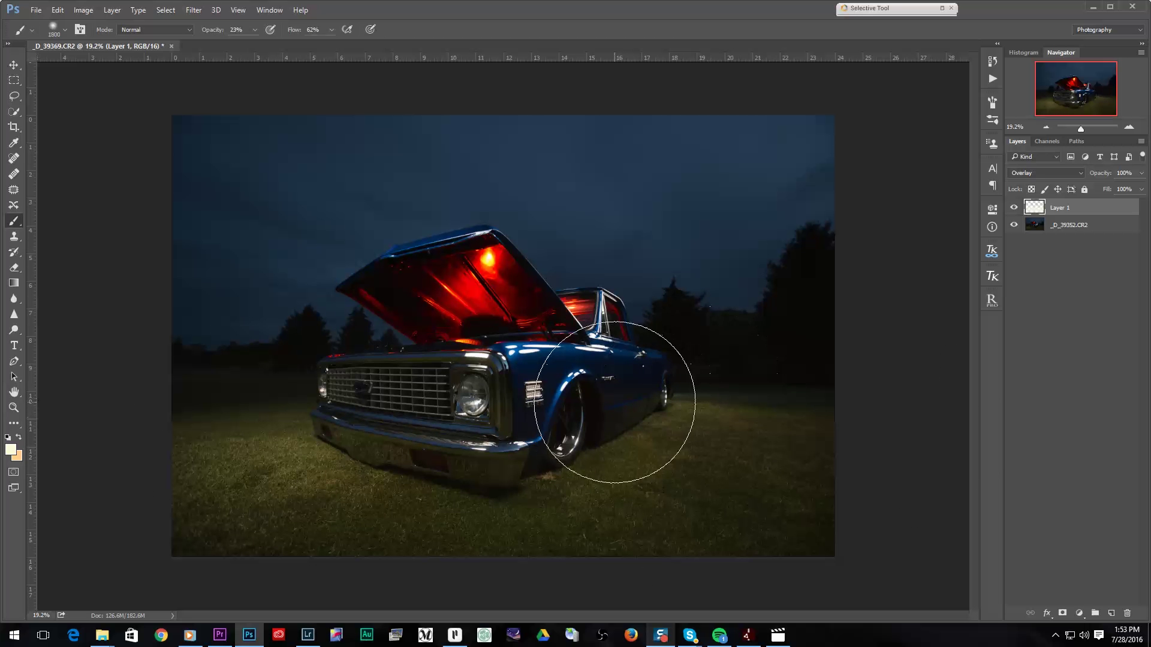
mouse_move(581, 403)
left_mouse_down()
mouse_move(347, 420)
mouse_move(390, 457)
mouse_move(309, 456)
mouse_move(514, 484)
mouse_move(625, 464)
left_mouse_up()
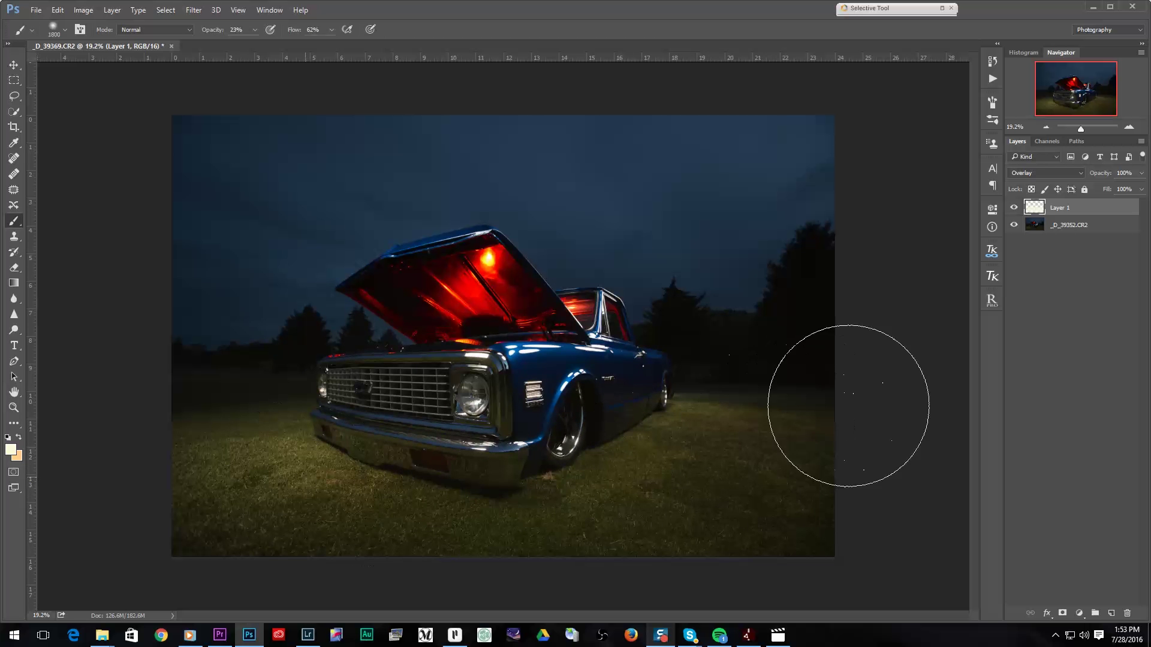
Step: Compare the image with and without the Overlay painting on Layer 1
left_click(1018, 204)
left_click(1018, 204)
left_click(1018, 205)
left_click(1018, 205)
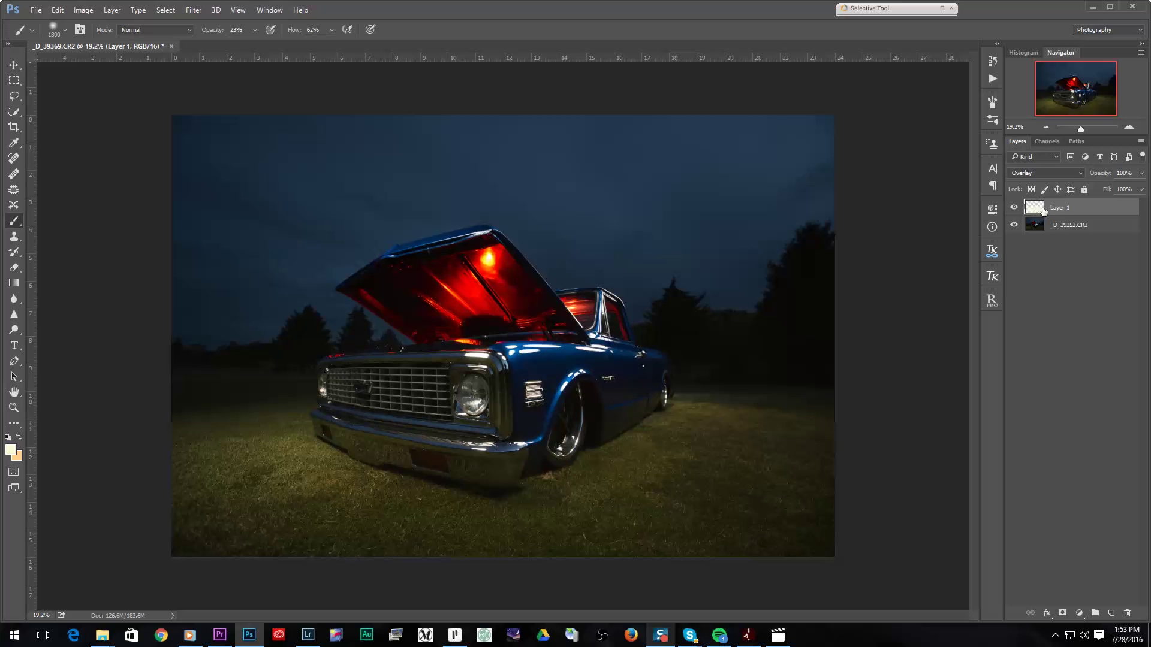
Step: Set the foreground colour to a near-black blue and darken the outer sky on Layer 1 with very large brushes
left_click(10, 450)
left_click_drag(850, 325, 850, 244)
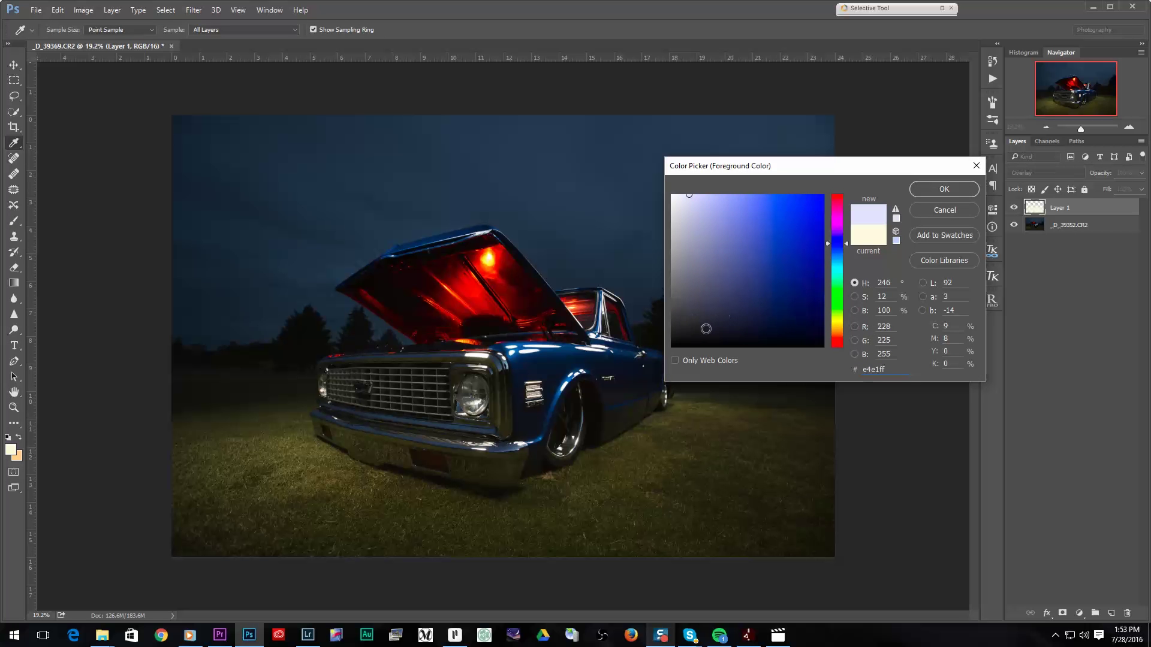
left_click(943, 188)
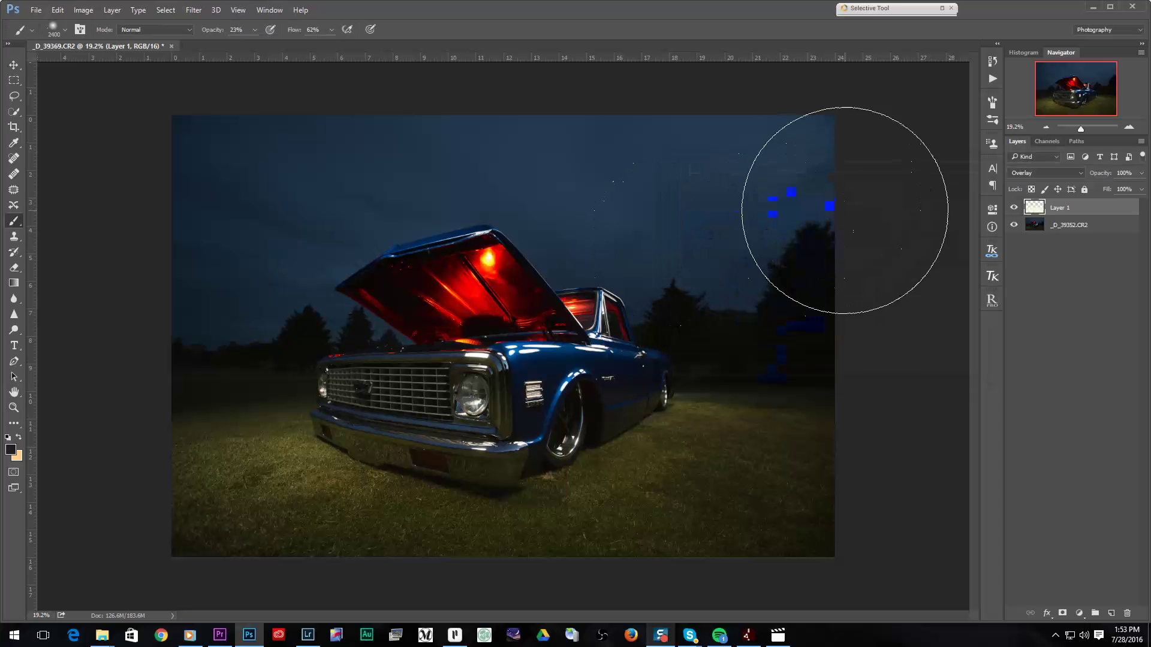
key("]")
key("]")
key("]")
key("]")
key("]")
key("]")
key("]")
key("]")
key("]")
key("]")
key("]")
key("]")
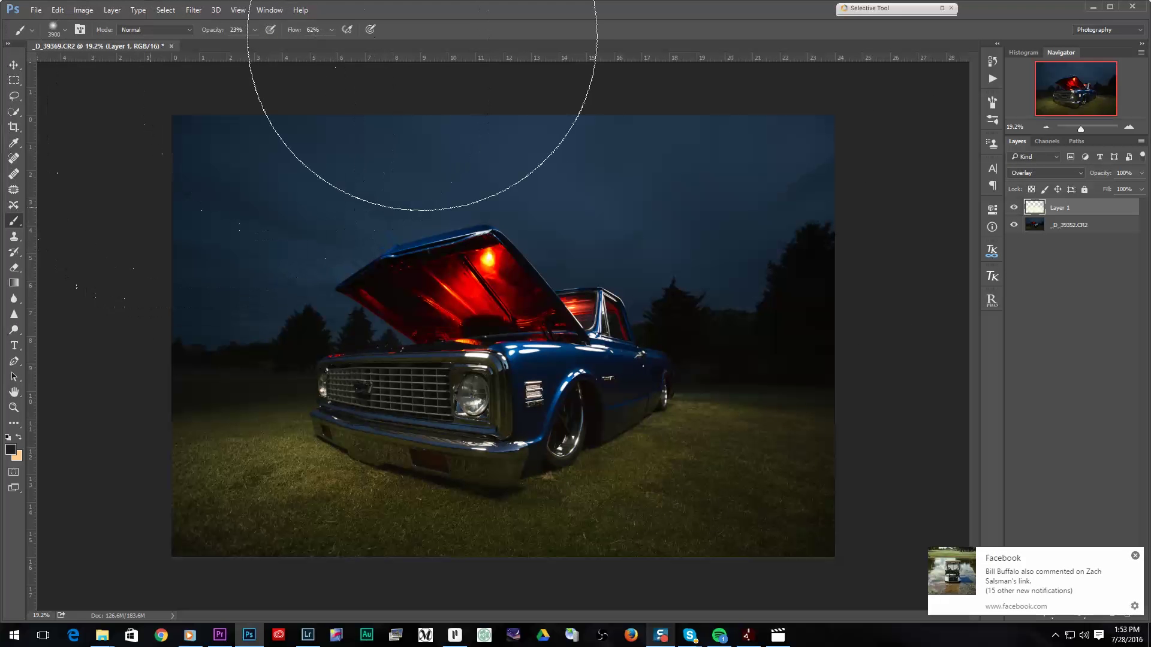
key("bracketleft")
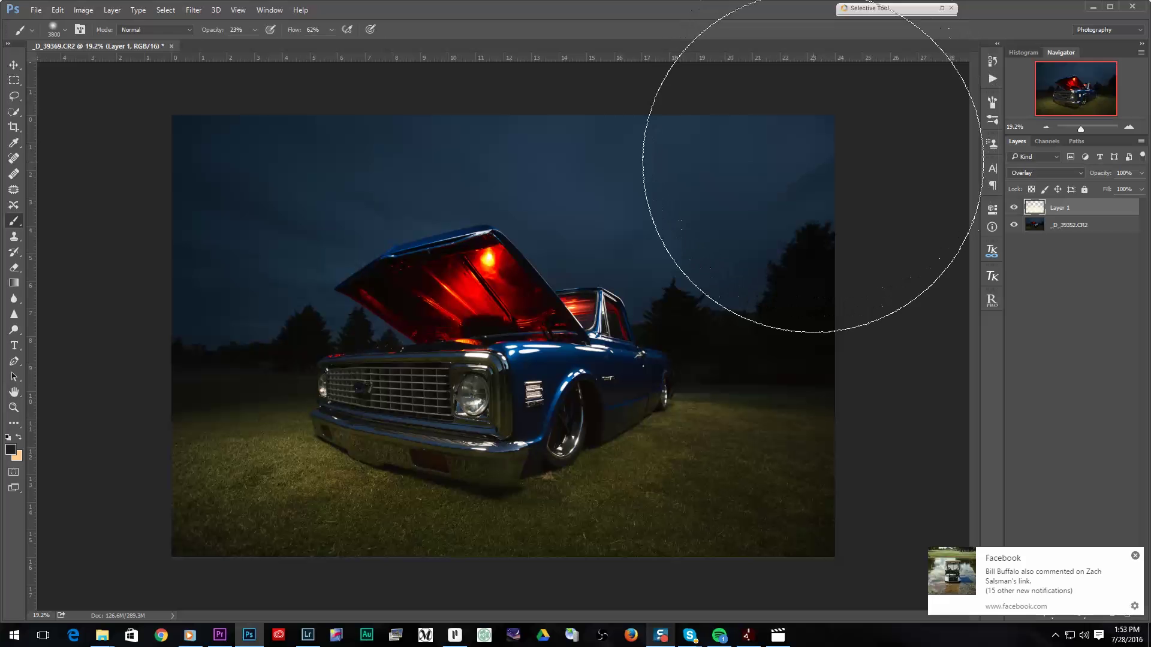
key("bracketleft")
key("bracketleft")
key("bracketleft")
key("bracketleft")
key("bracketleft")
key("bracketleft")
key("bracketleft")
key("bracketleft")
key("bracketleft")
key("bracketleft")
key("bracketleft")
key("bracketleft")
key("bracketleft")
key("bracketleft")
key("bracketleft")
key("bracketright")
key("bracketright")
key("bracketright")
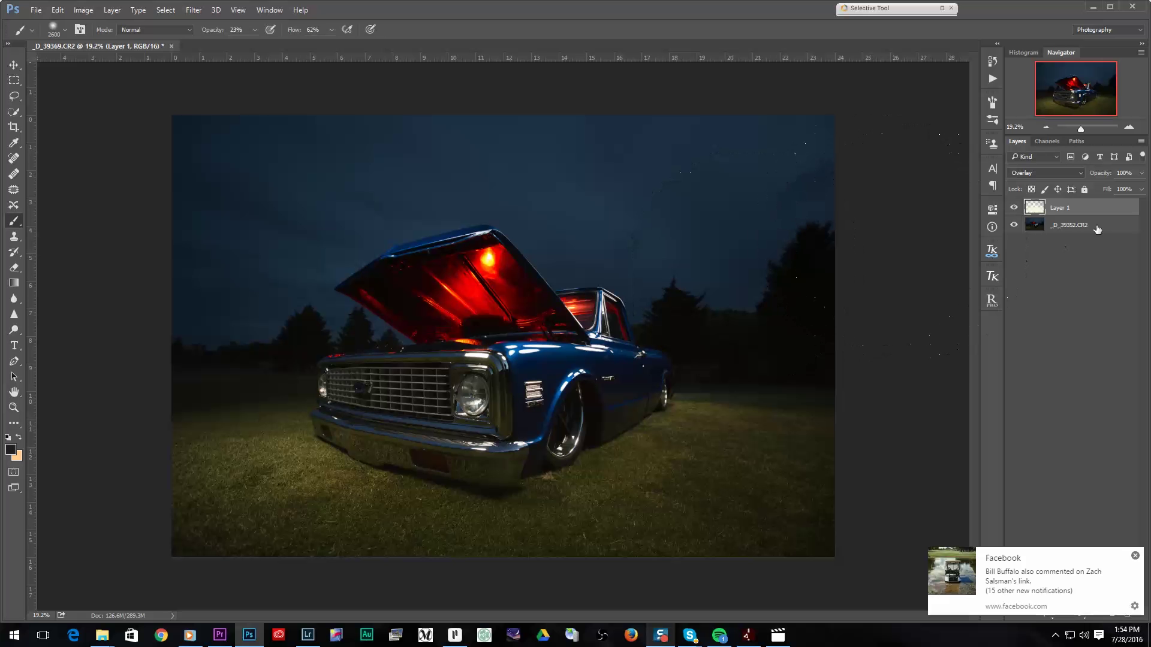
Step: Set the foreground colour to a very pale lavender white for the brush
left_click(11, 450)
left_click(692, 205)
left_click_drag(693, 205, 683, 194)
left_click(944, 189)
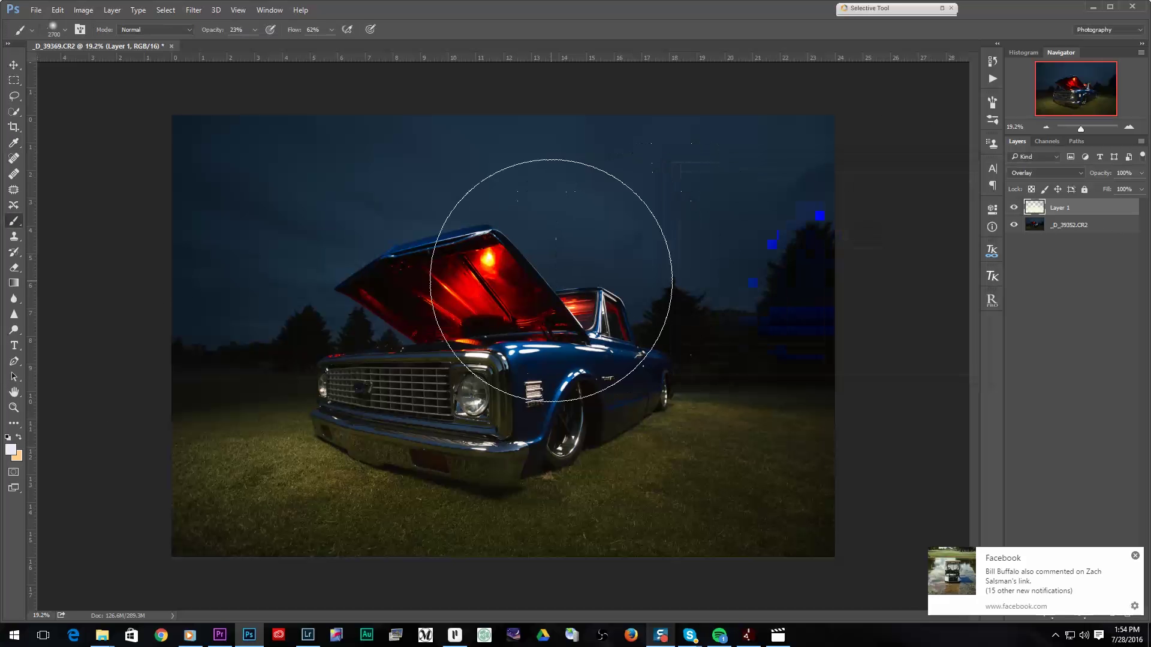